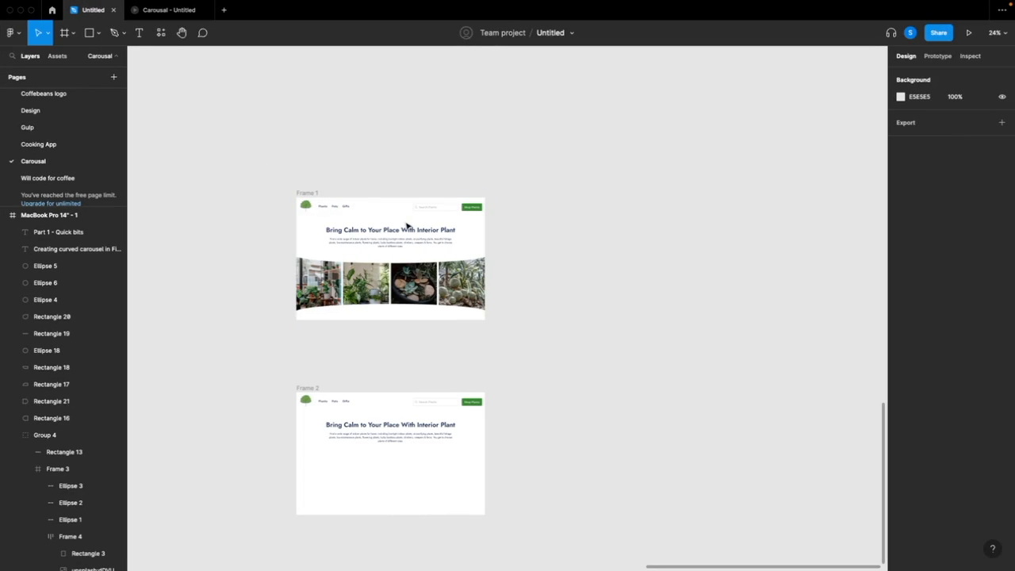
Examine the finished curved plant carousel in Frame 1 and the empty area below the intro text in Frame 2
scroll(407, 227, up, 5)
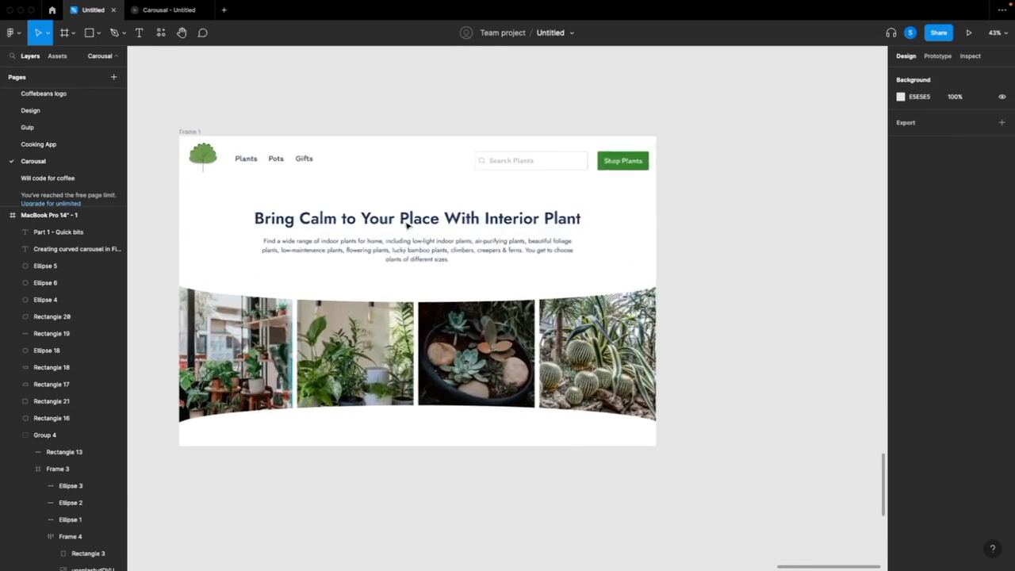
scroll(407, 227, left, 3)
scroll(407, 226, down, 1)
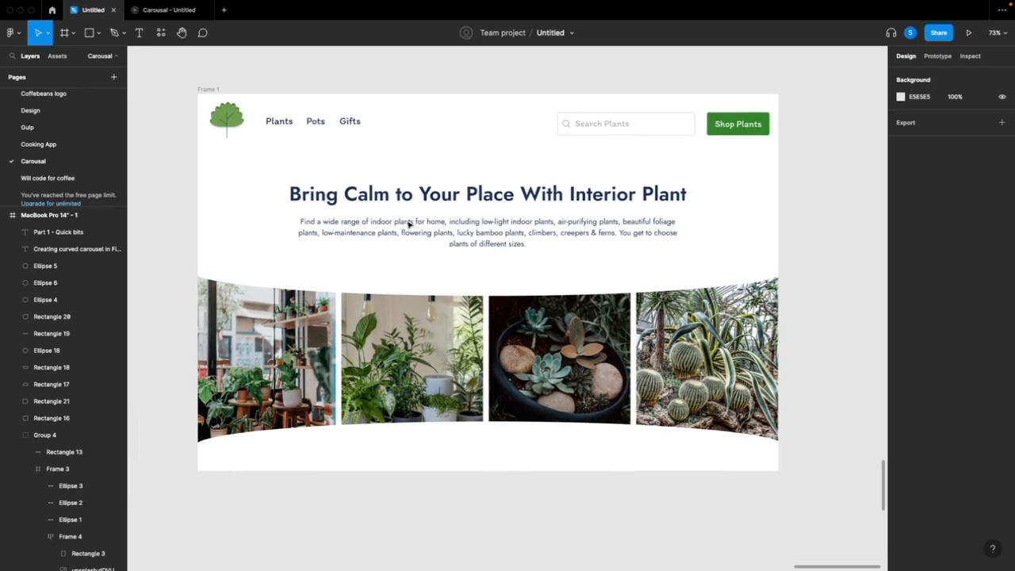
scroll(409, 224, down, 10)
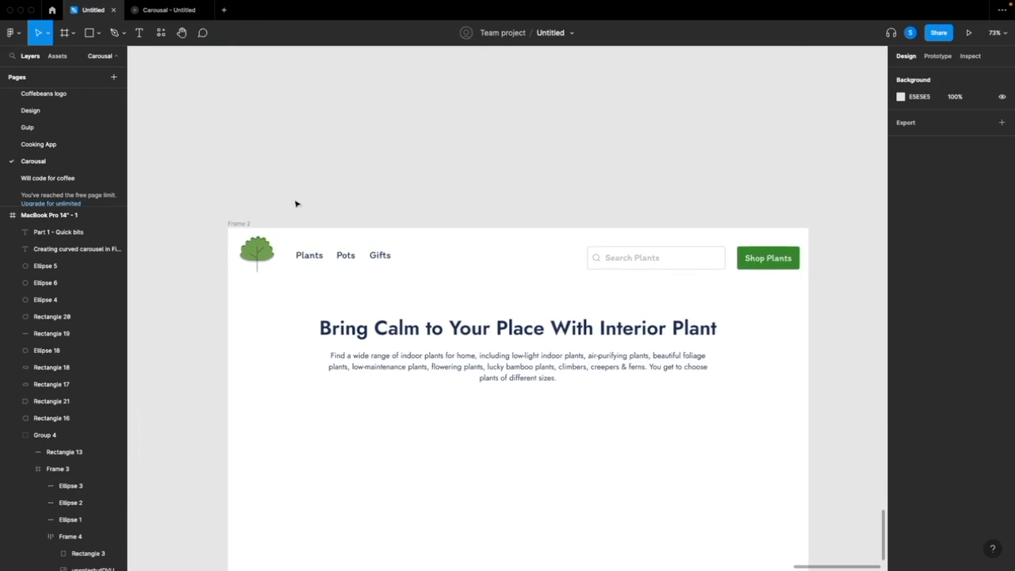
scroll(290, 195, down, 2)
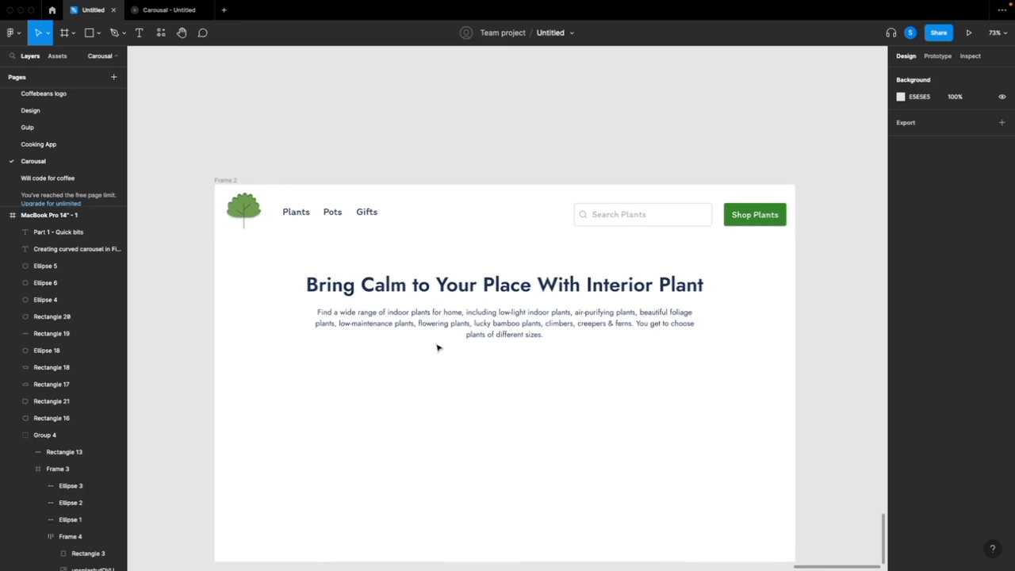
scroll(537, 349, down, 2)
scroll(537, 349, left, 1)
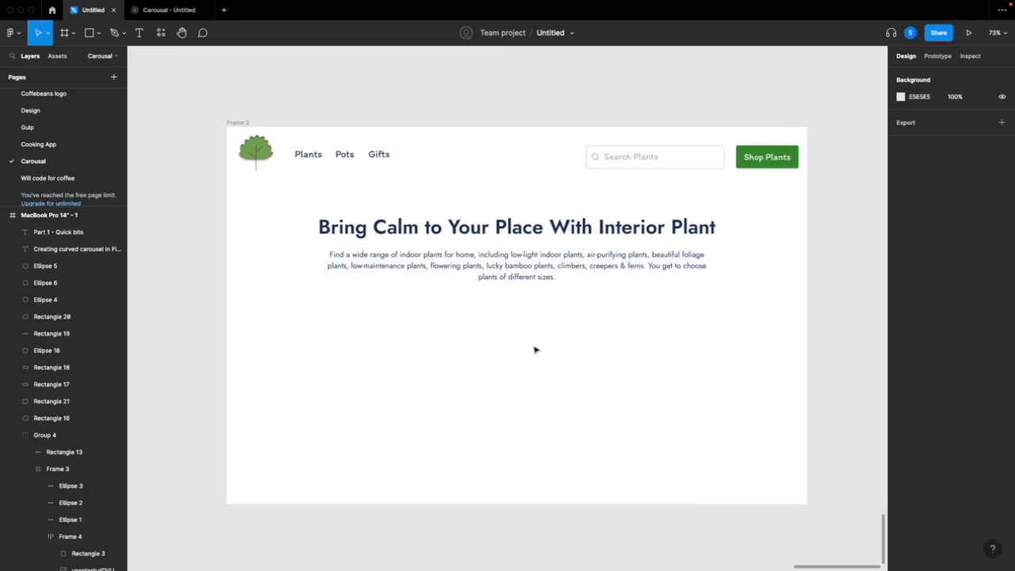
scroll(535, 350, down, 3)
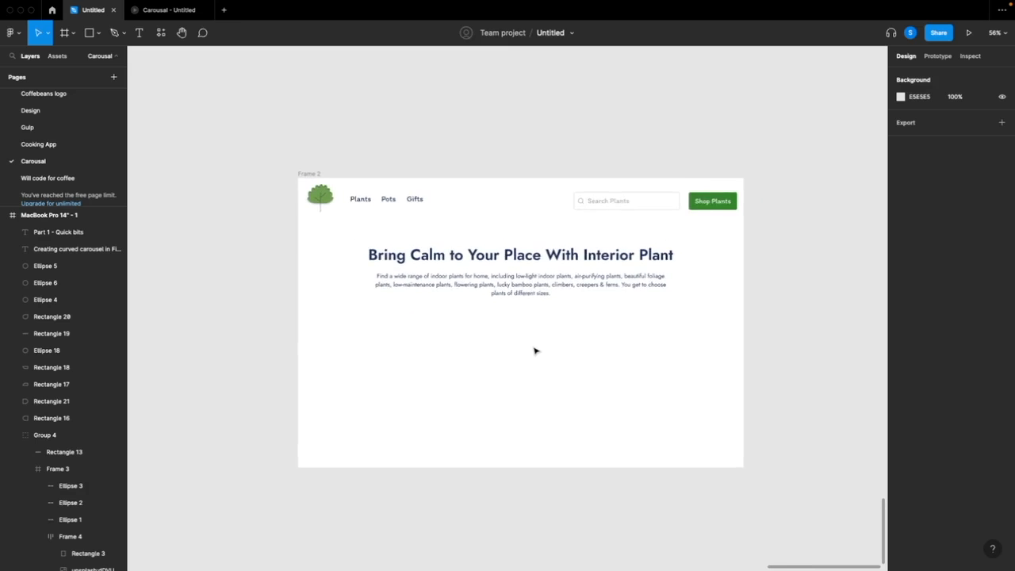
scroll(535, 350, down, 2)
scroll(534, 351, right, 1)
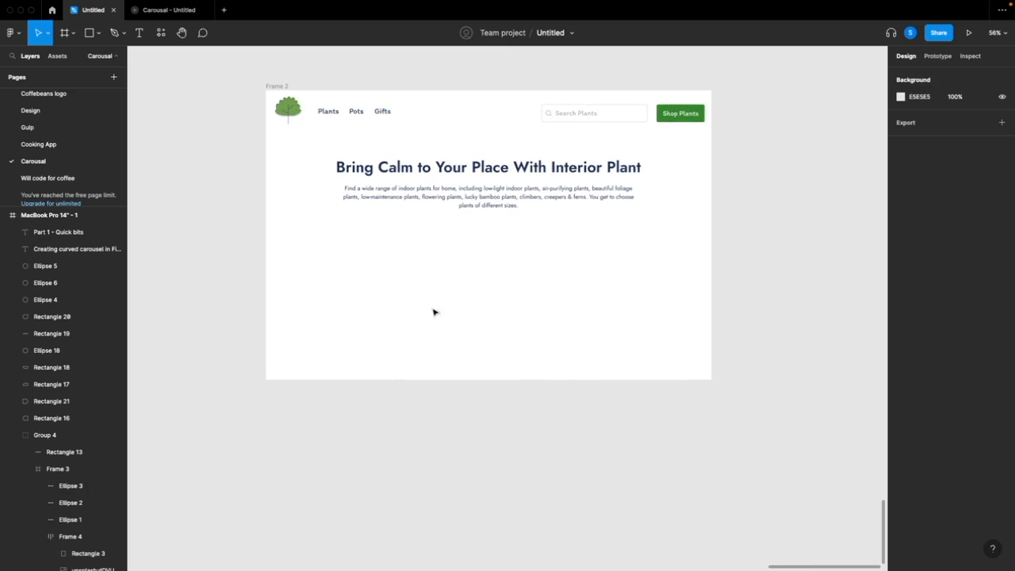
Draw a rectangle about 411 × 517 on the canvas below Frame 2, aligned with the frame's left edge
click(92, 34)
click(99, 34)
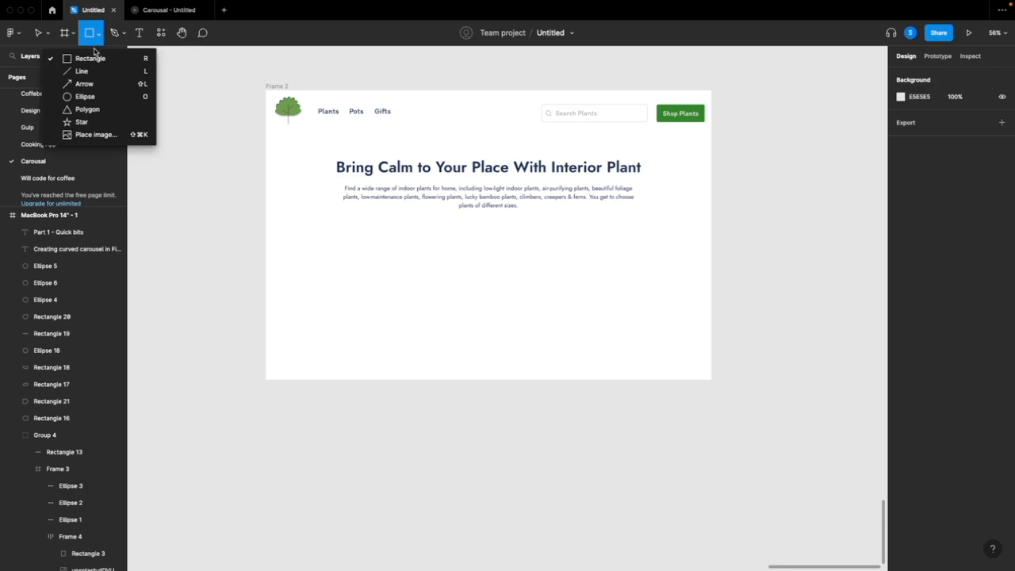
click(94, 58)
scroll(381, 372, down, 3)
drag(278, 324, 397, 477)
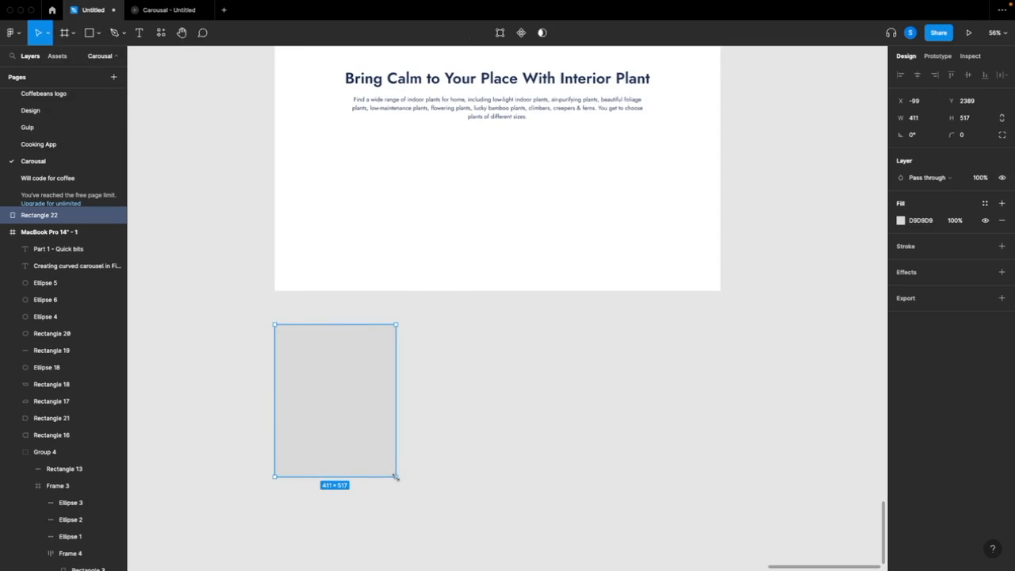
Duplicate the rectangle to its right and copy the resulting pair alongside to form a row of four
key(super+v)
drag(347, 439, 487, 437)
shift+click(361, 434)
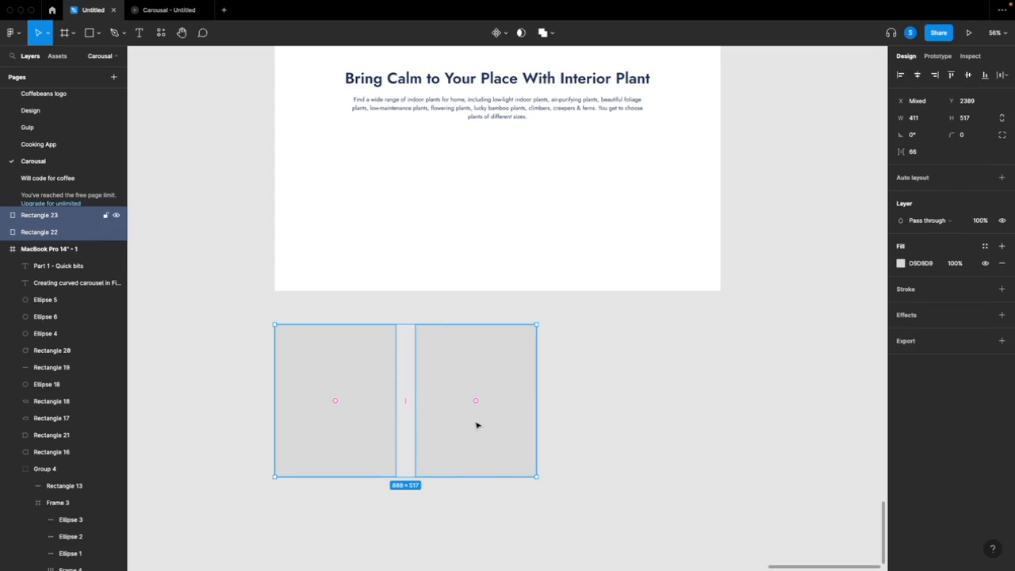
key(super+v)
drag(477, 425, 748, 422)
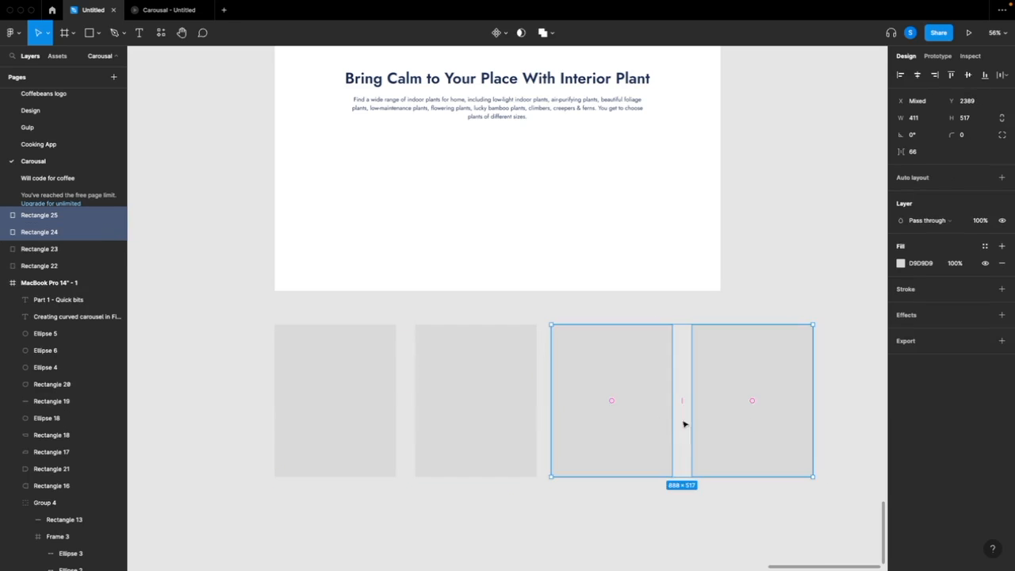
Duplicate all four rectangles together to the right, extending the row to eight
shift+click(602, 399)
shift+click(591, 401)
shift+click(500, 404)
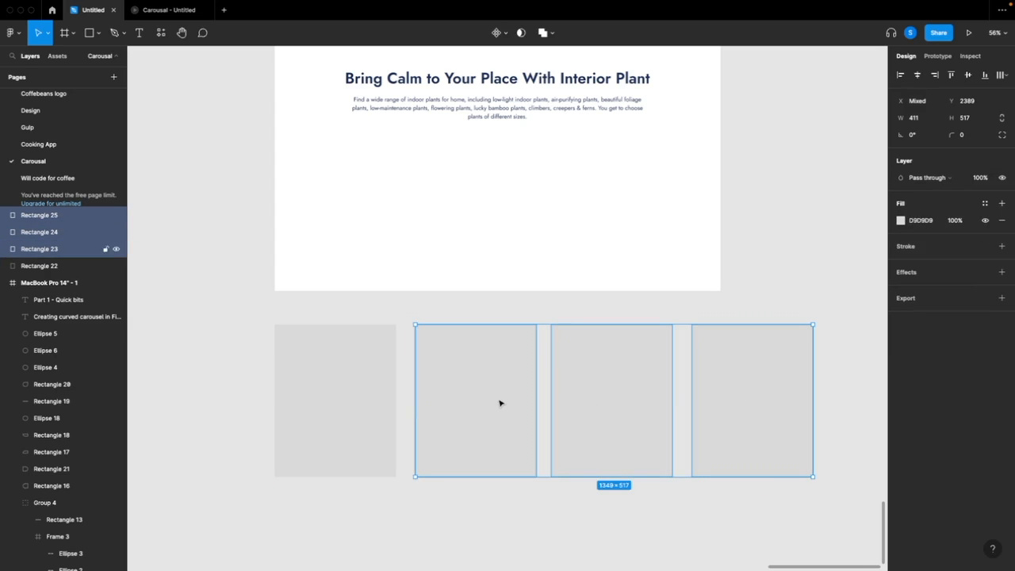
shift+click(376, 406)
scroll(376, 405, down, 5)
scroll(376, 406, right, 2)
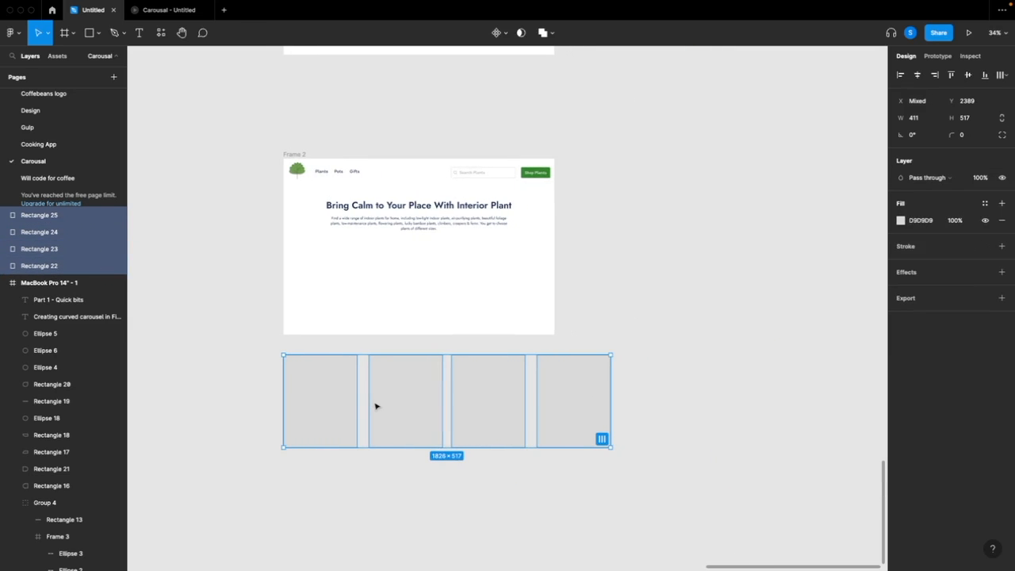
key(super+v)
drag(376, 406, 714, 407)
scroll(545, 448, right, 1)
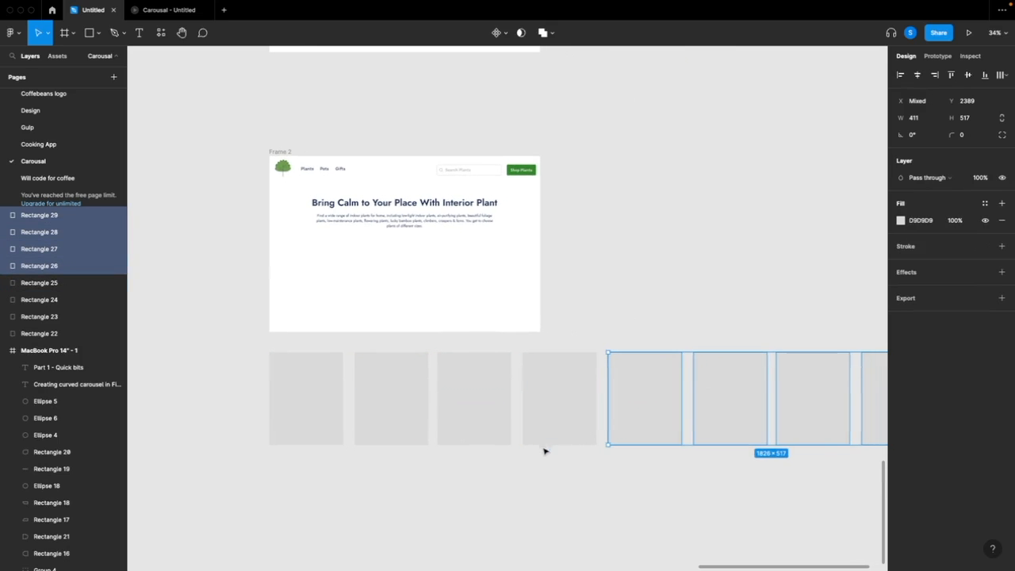
Change the fill of all eight rectangles to the off-white FBFBFB
click(526, 497)
scroll(506, 499, down, 3)
drag(386, 469, 767, 436)
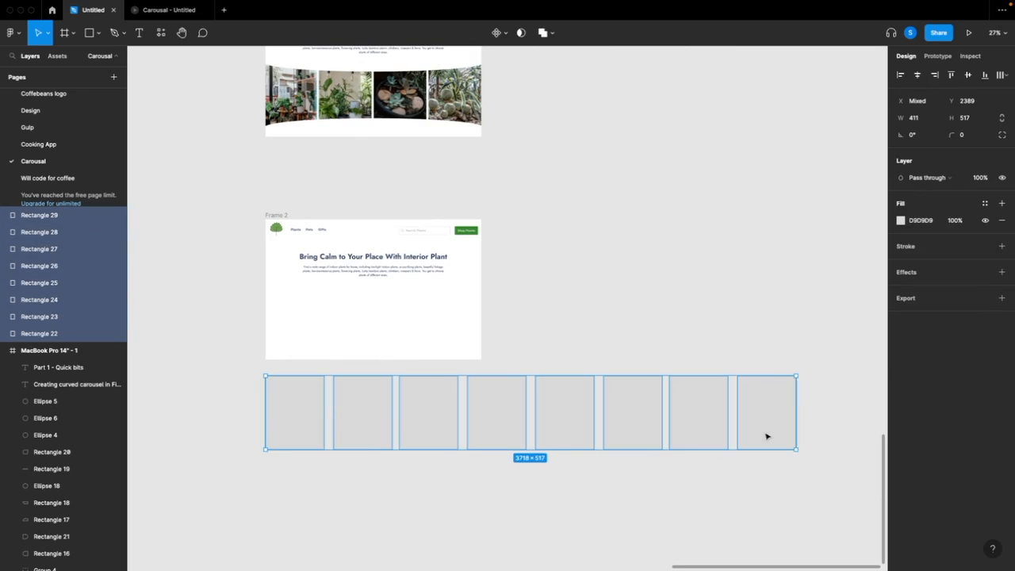
click(901, 221)
drag(774, 244, 760, 236)
click(647, 270)
Run the Unsplash plugin on the first rectangle of the row
click(280, 419)
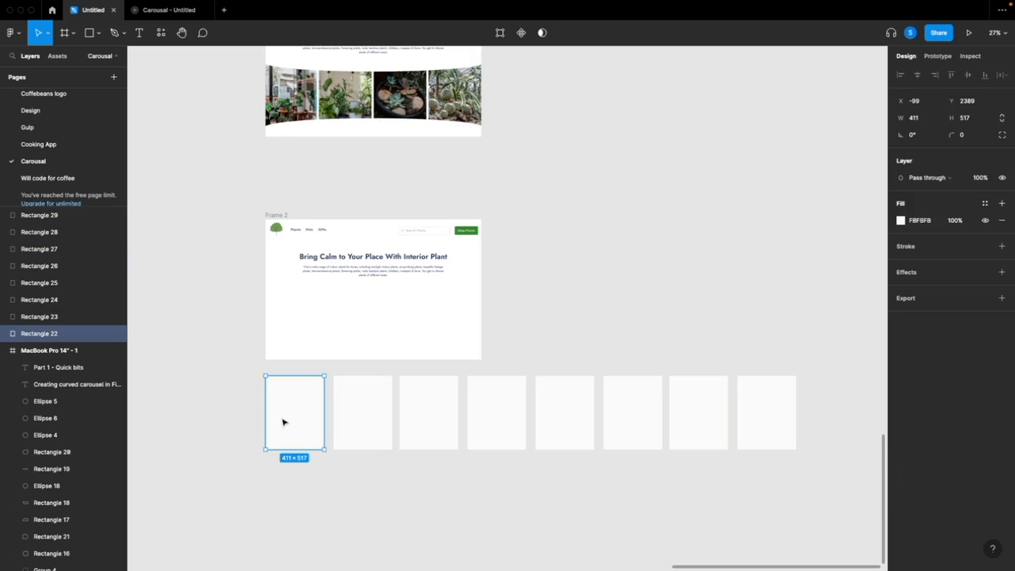
scroll(280, 418, down, 1)
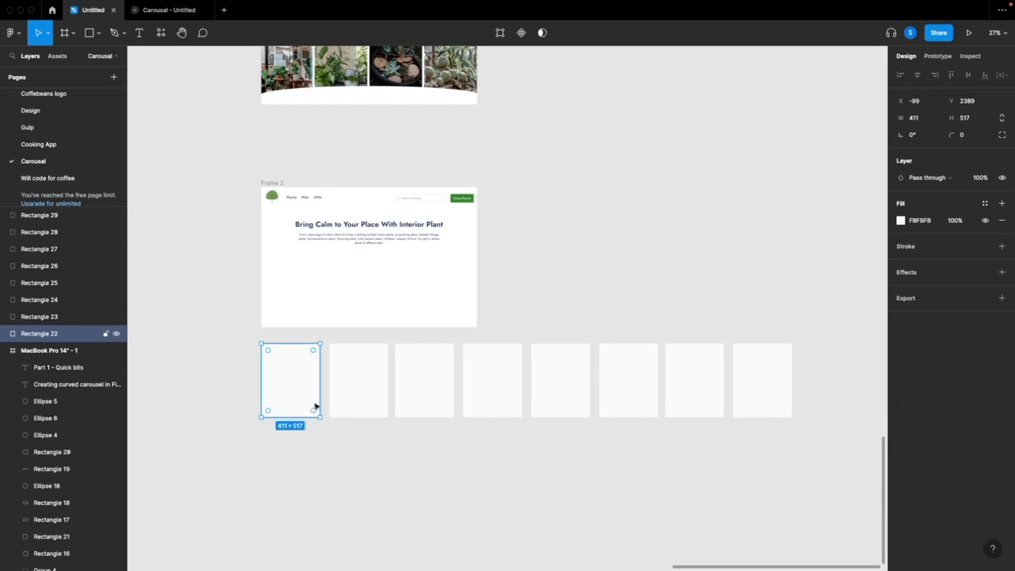
right_click(309, 411)
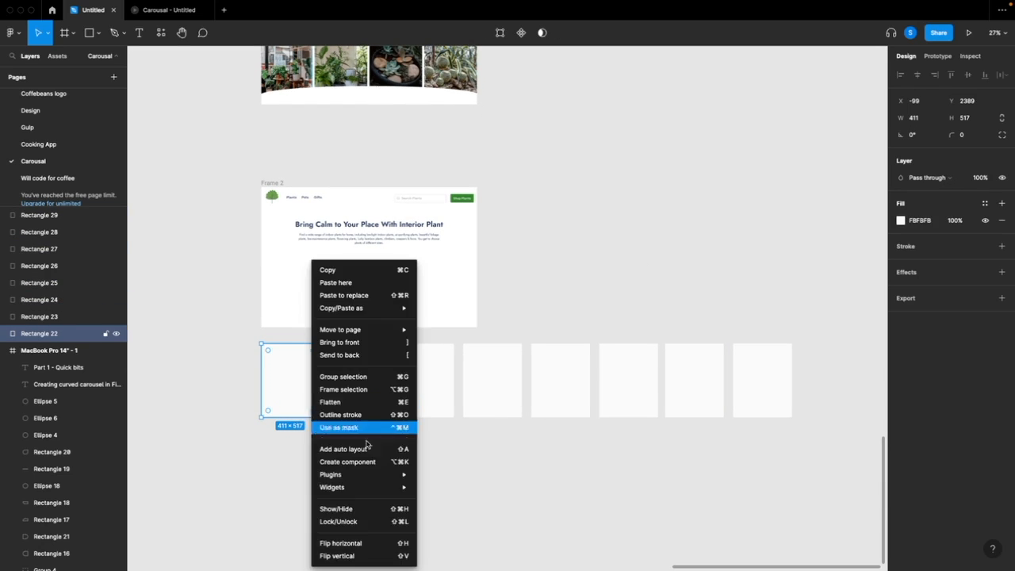
mouse_move(373, 476)
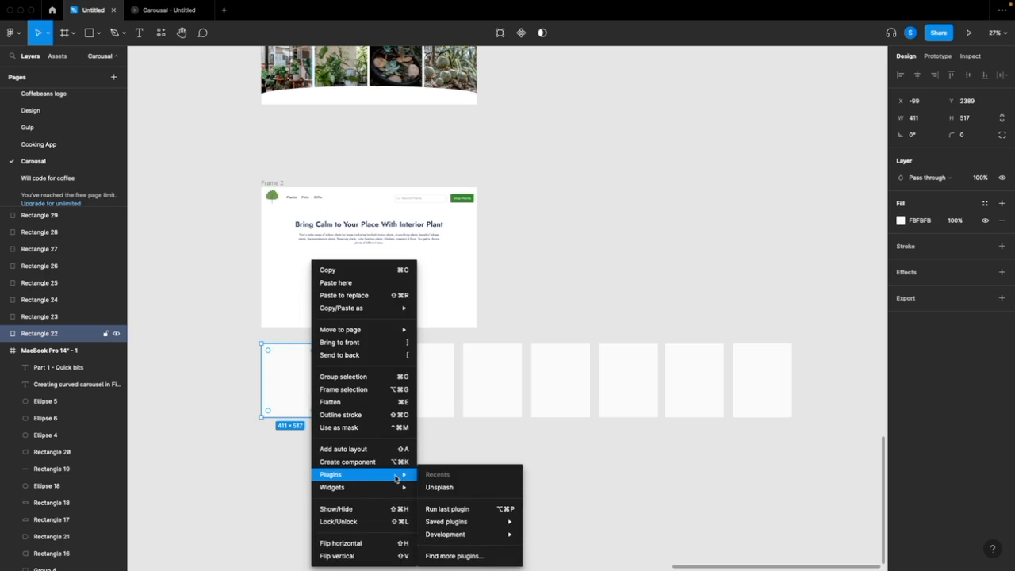
click(452, 488)
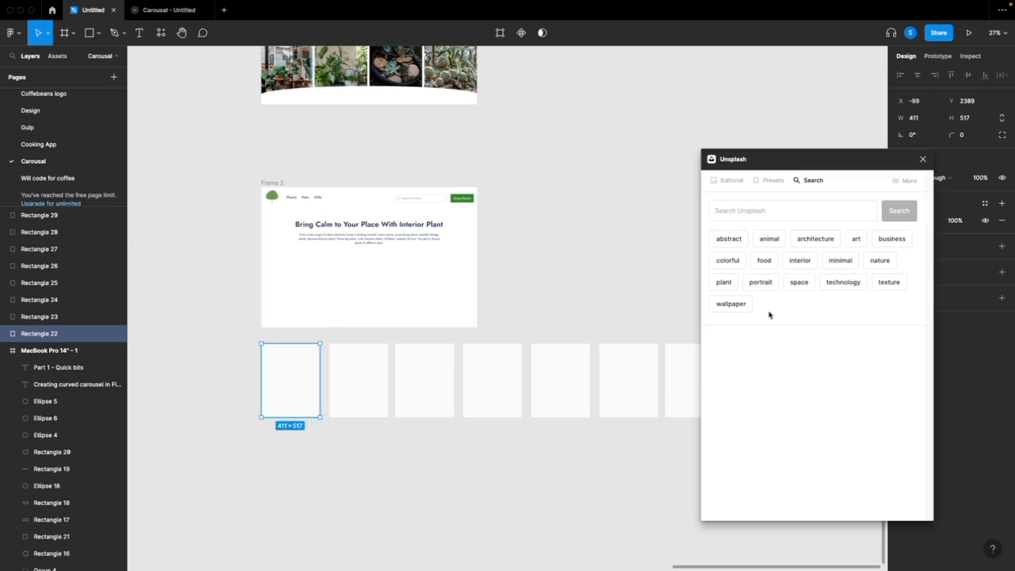
Search Unsplash for "plants" and fill the first rectangle with the photo of potted plants on shop shelves
click(762, 209)
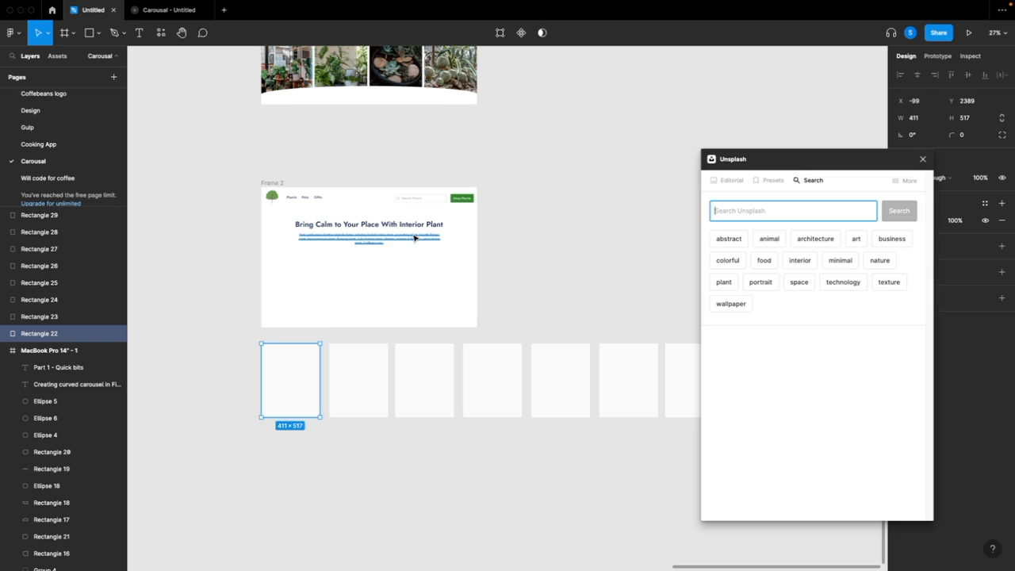
text(plants)
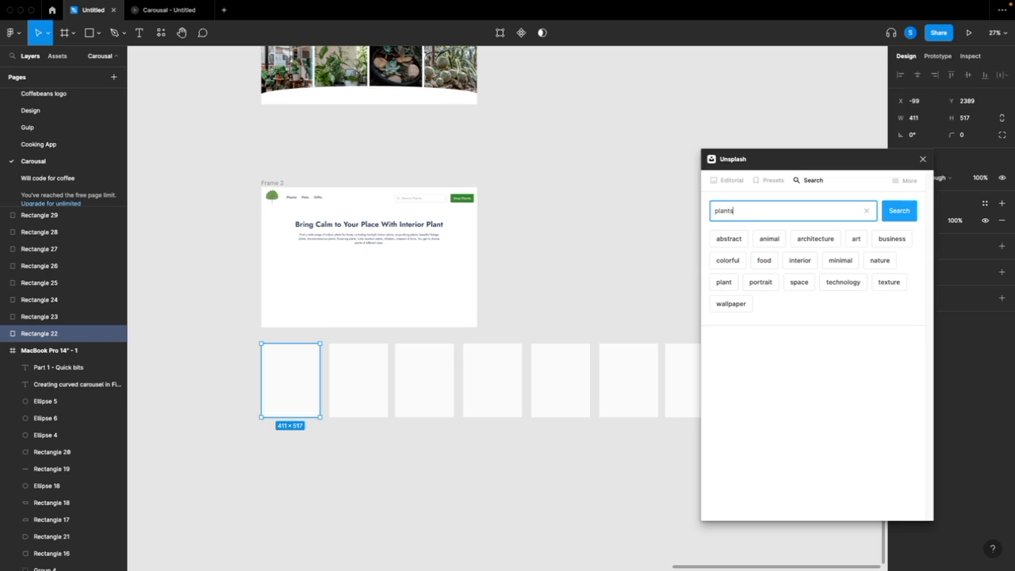
click(899, 210)
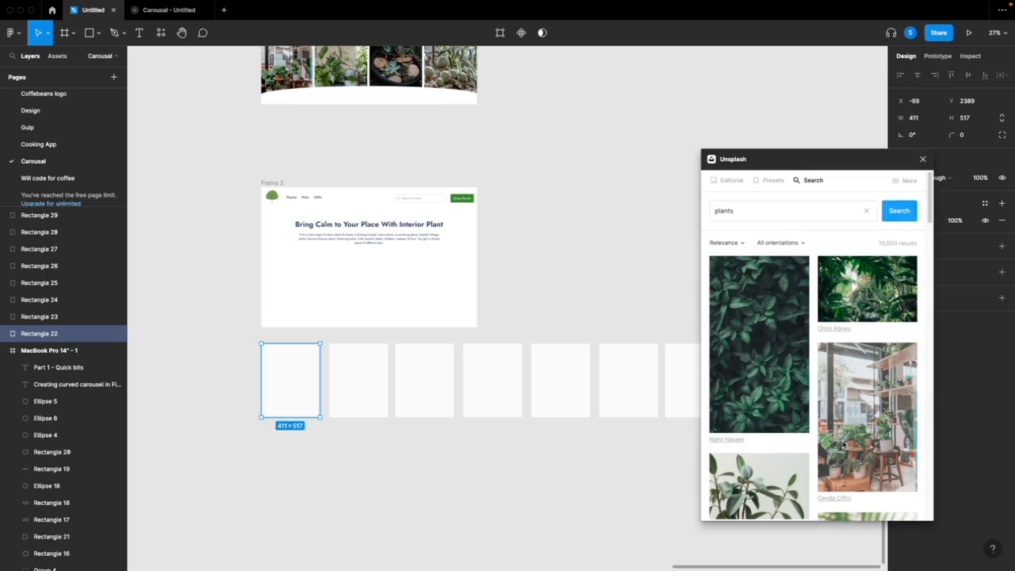
click(866, 432)
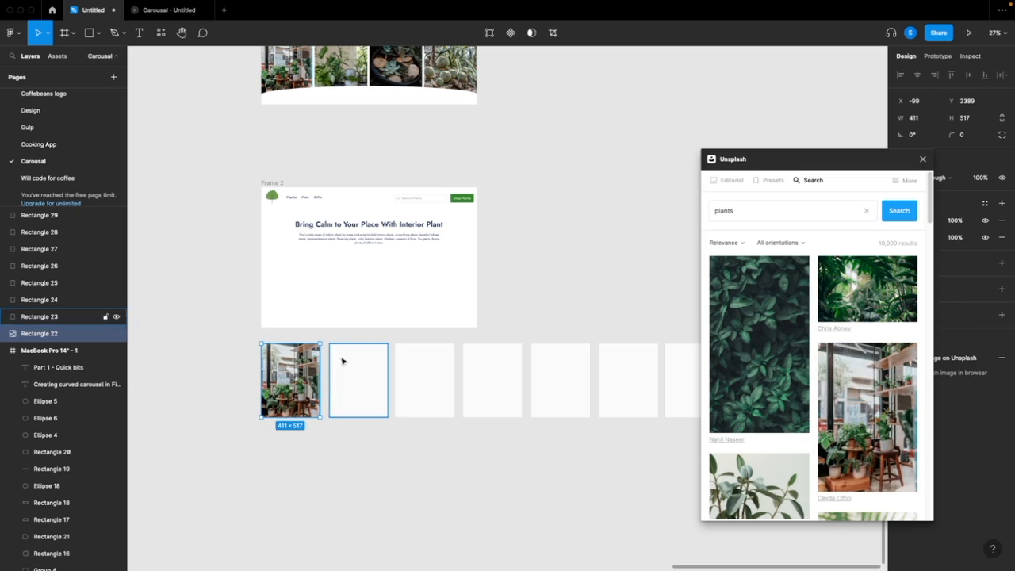
Fill the second rectangle with the dark succulents photo and the third with the striped green leaves photo
click(370, 405)
scroll(894, 450, down, 2)
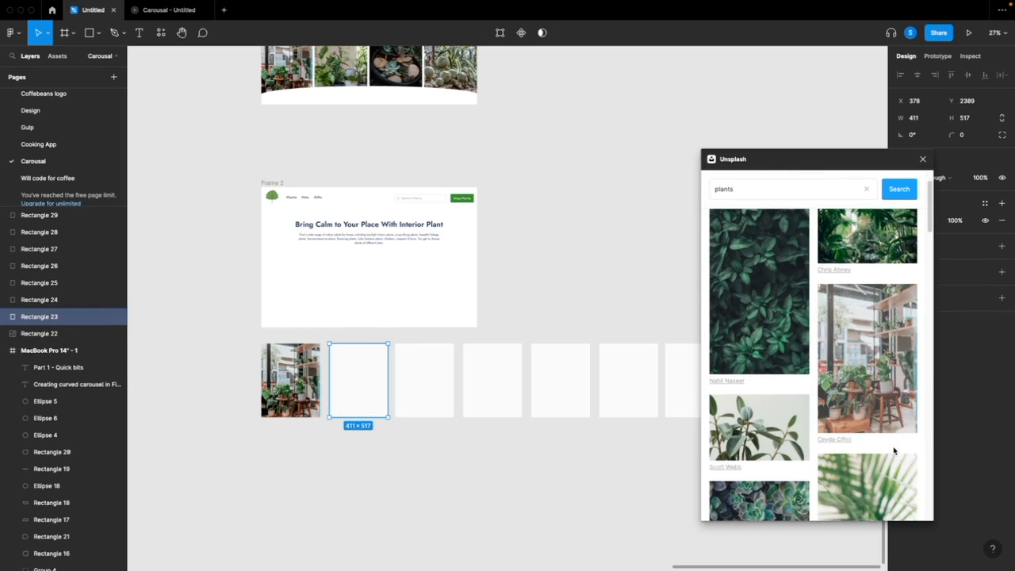
scroll(797, 468, down, 2)
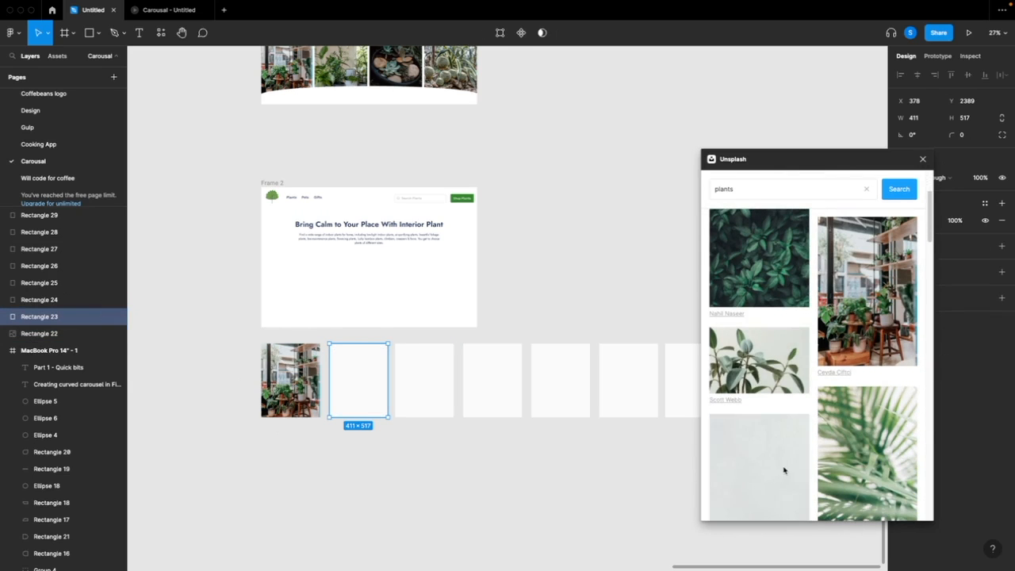
click(423, 388)
scroll(882, 412, down, 2)
scroll(882, 412, down, 5)
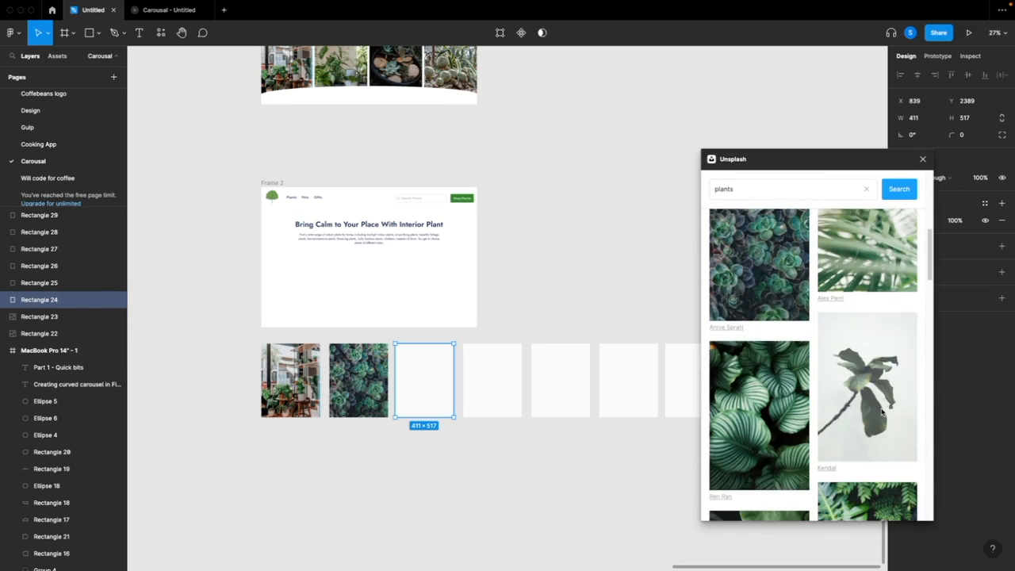
scroll(764, 426, down, 3)
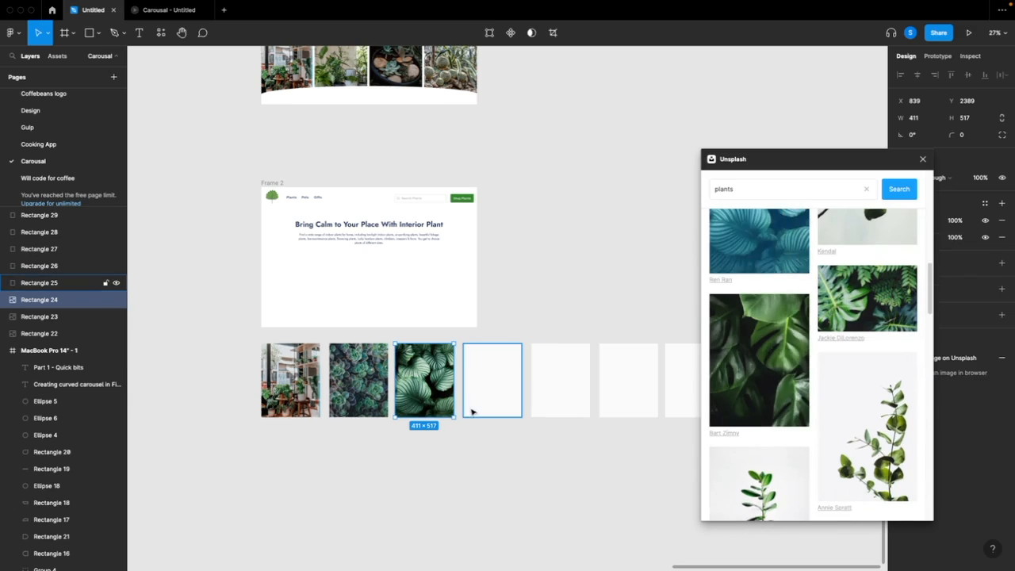
Fill the fourth rectangle with the potted plants on an orange cabinet and the remaining four with other plant photos
click(483, 405)
scroll(483, 405, right, 3)
scroll(810, 437, down, 4)
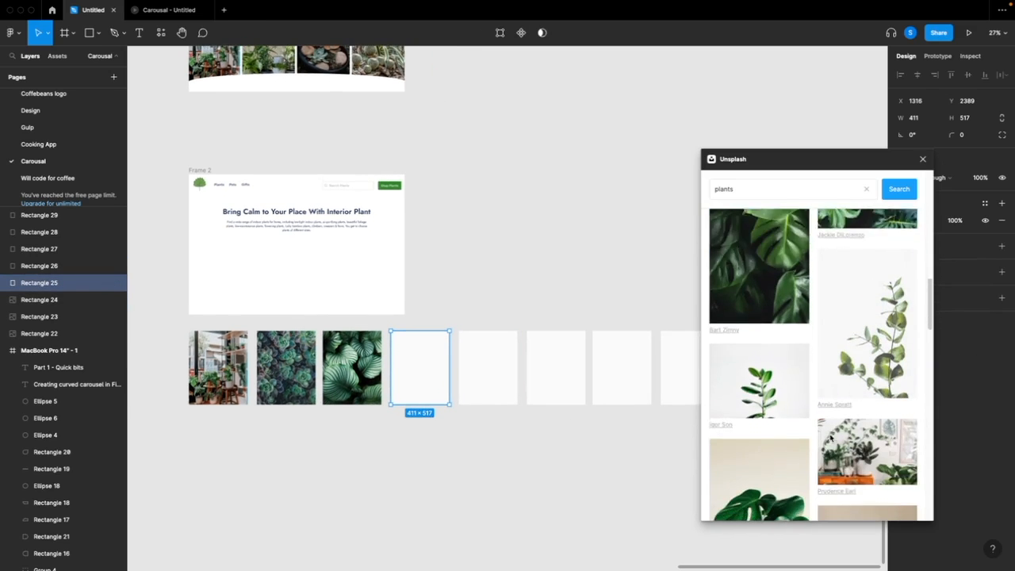
click(867, 378)
shift+click(499, 381)
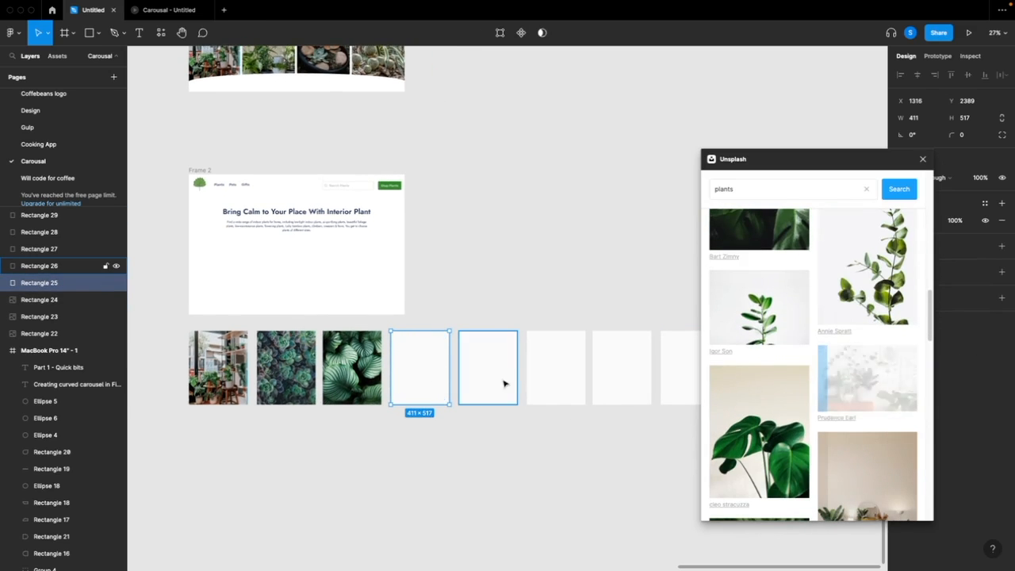
click(497, 385)
scroll(498, 385, right, 2)
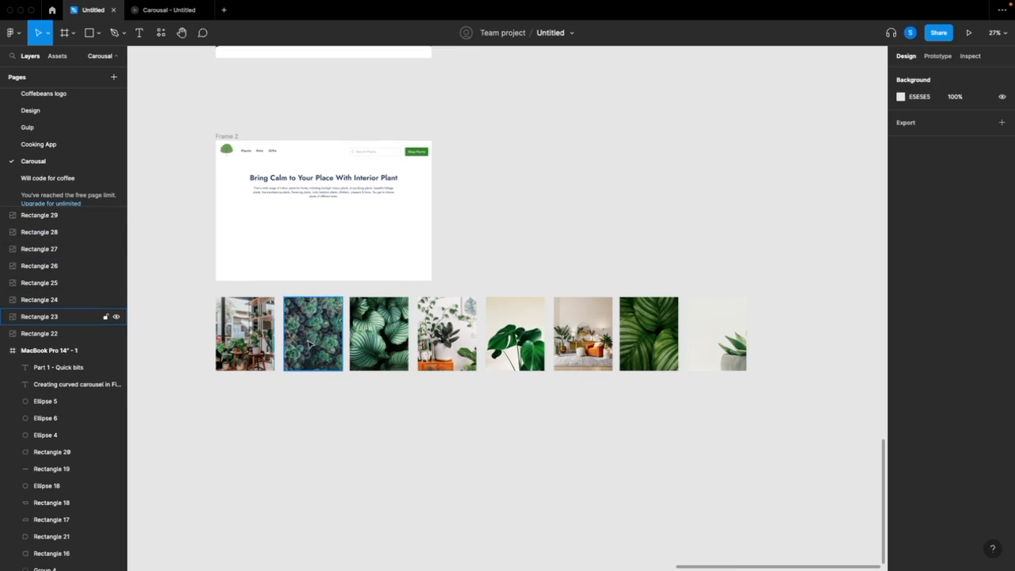
Group the eight photo rectangles and move the group into Frame 2 below the intro text
drag(197, 369, 755, 339)
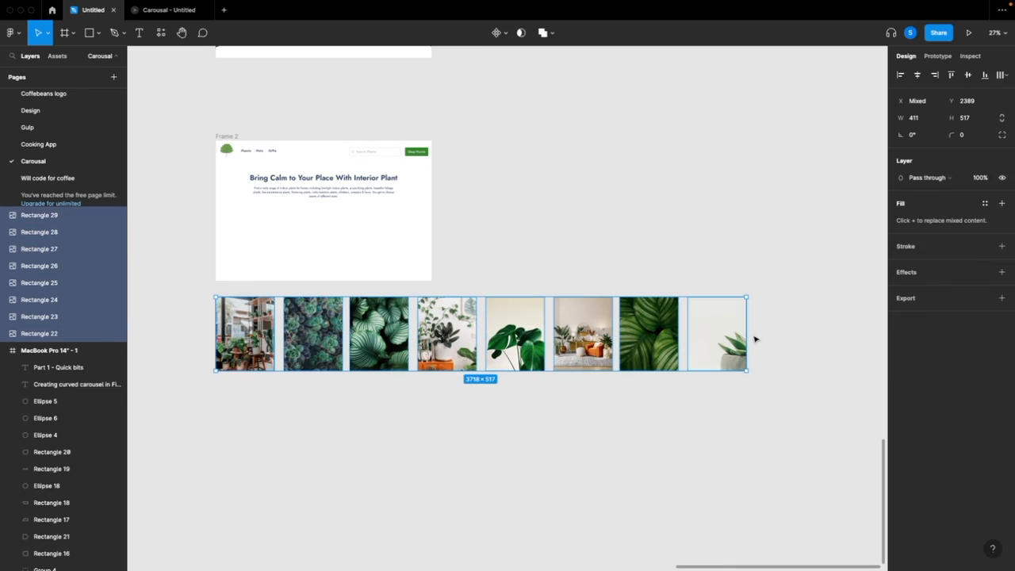
key(super+g)
drag(391, 356, 391, 263)
click(327, 334)
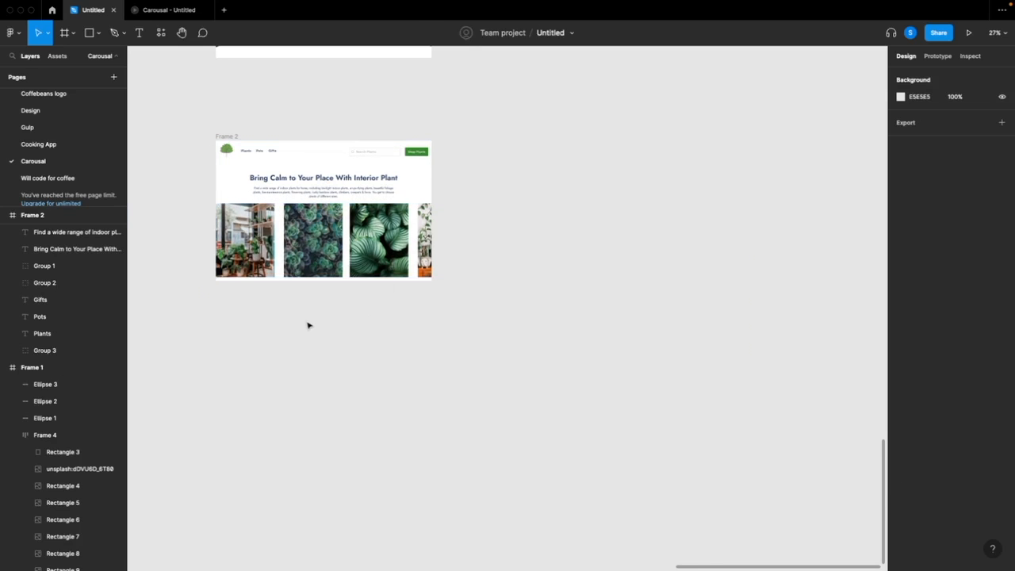
Add auto layout to the photo group in Frame 2
scroll(308, 324, up, 5)
scroll(330, 333, up, 1)
scroll(330, 333, left, 1)
scroll(328, 333, up, 2)
scroll(328, 333, down, 3)
click(279, 258)
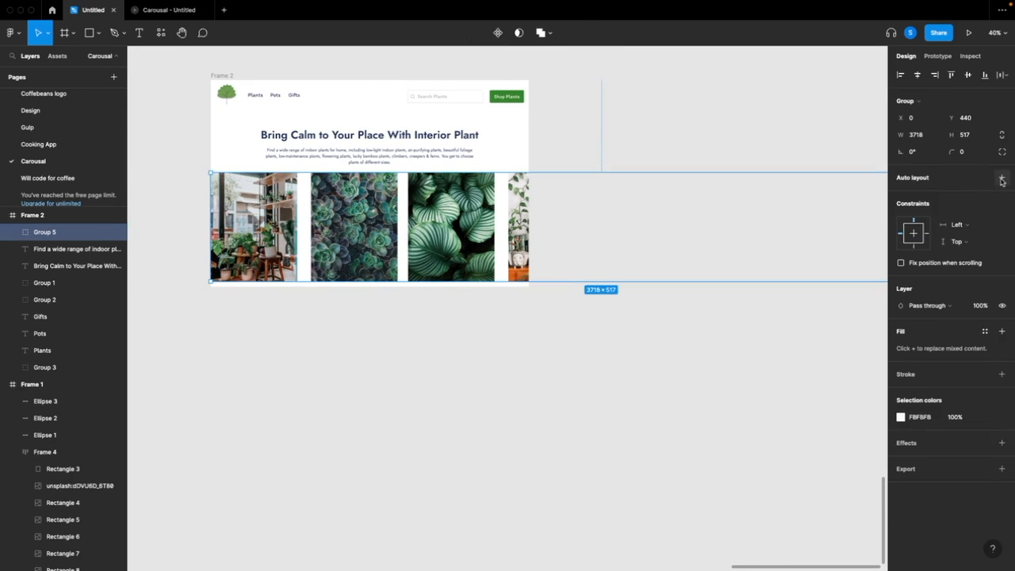
click(1002, 177)
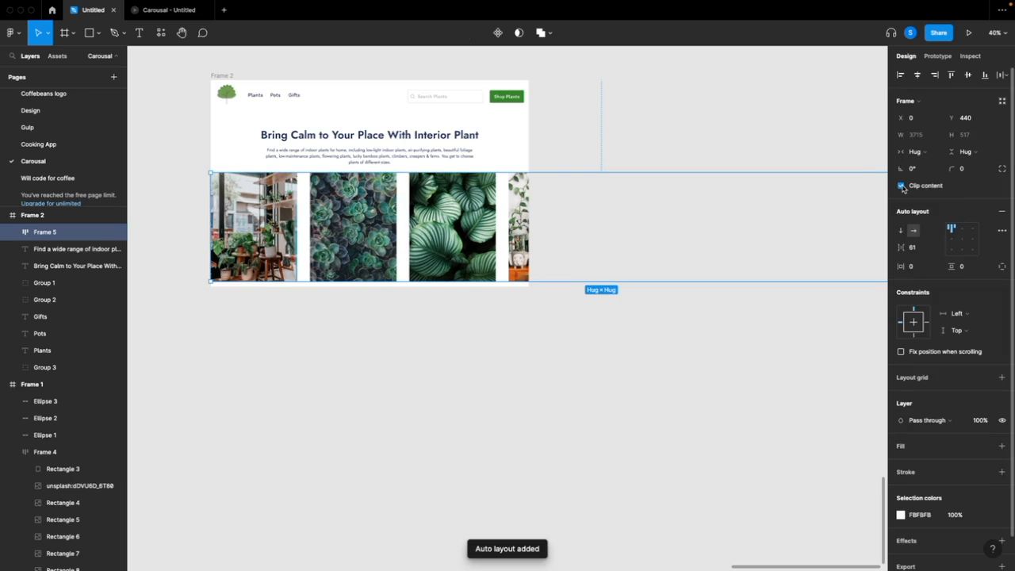
Narrow the auto-layout photo frame to 1512 wide so it ends at Frame 2's edge
scroll(728, 240, down, 4)
scroll(849, 238, up, 1)
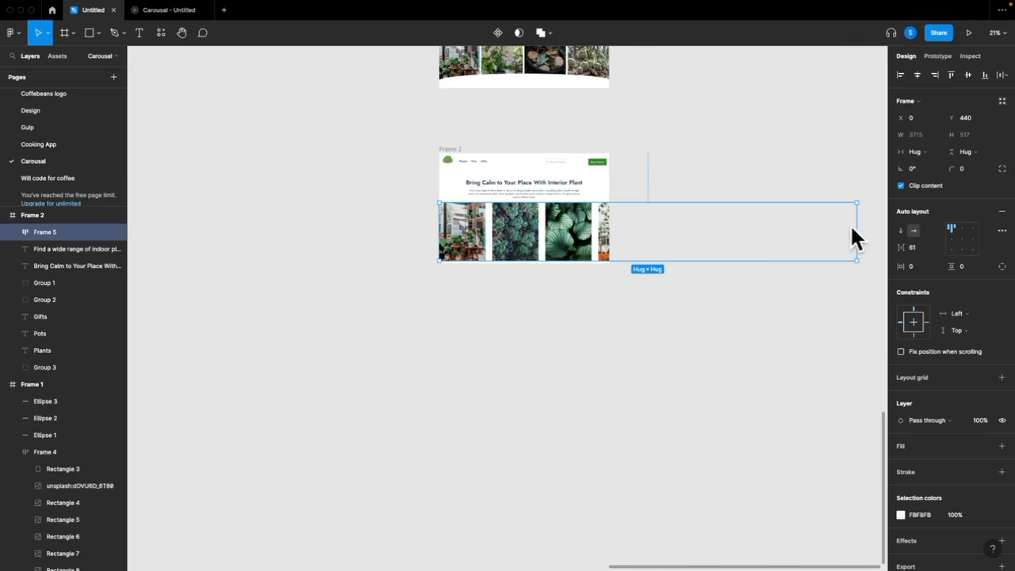
drag(857, 226, 612, 223)
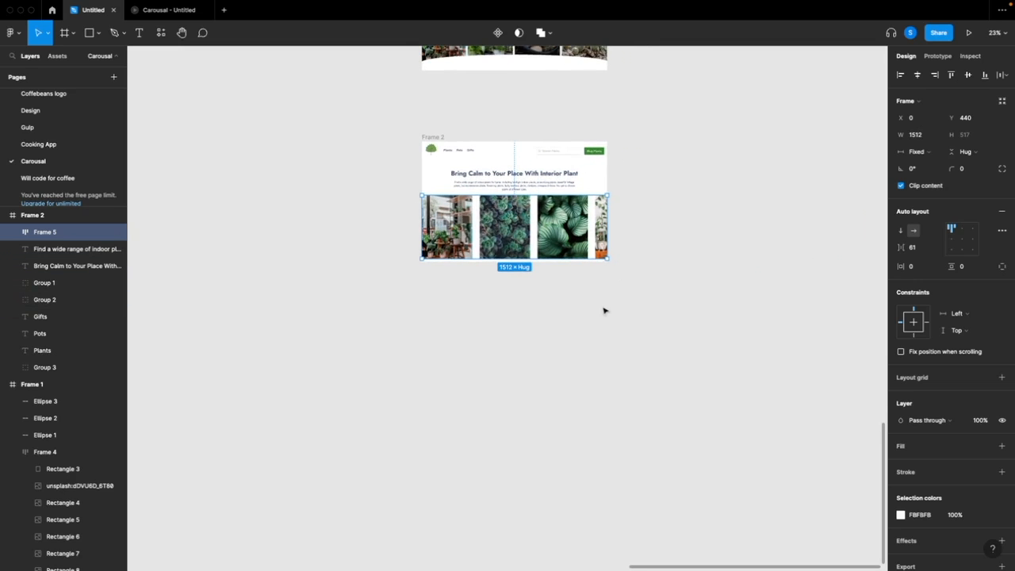
click(568, 301)
scroll(560, 282, up, 3)
scroll(546, 239, up, 1)
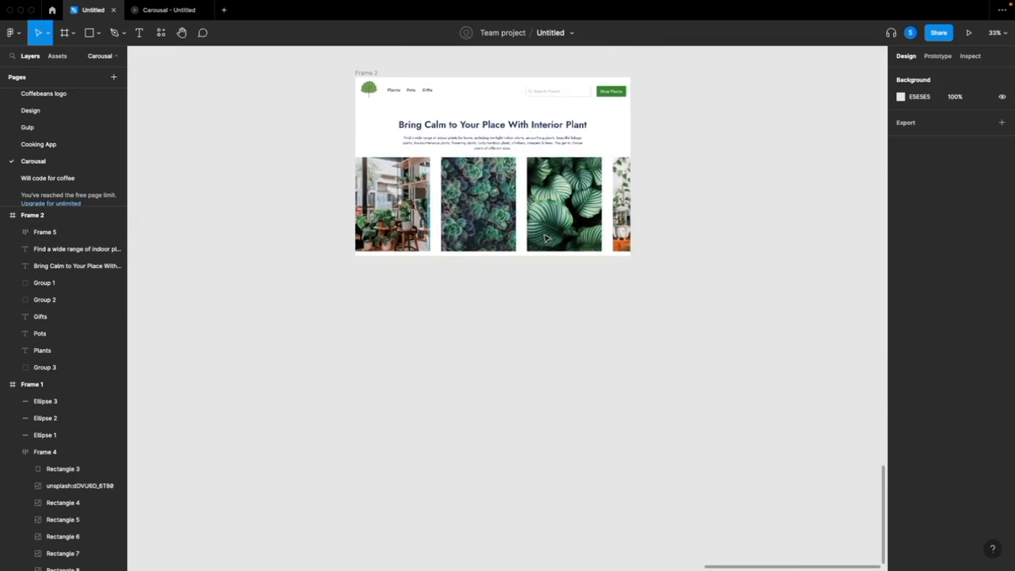
Reduce the photo frame's height to 453 and position it at Y 473 below the intro text
click(510, 246)
drag(507, 247, 509, 235)
click(583, 302)
scroll(610, 282, up, 2)
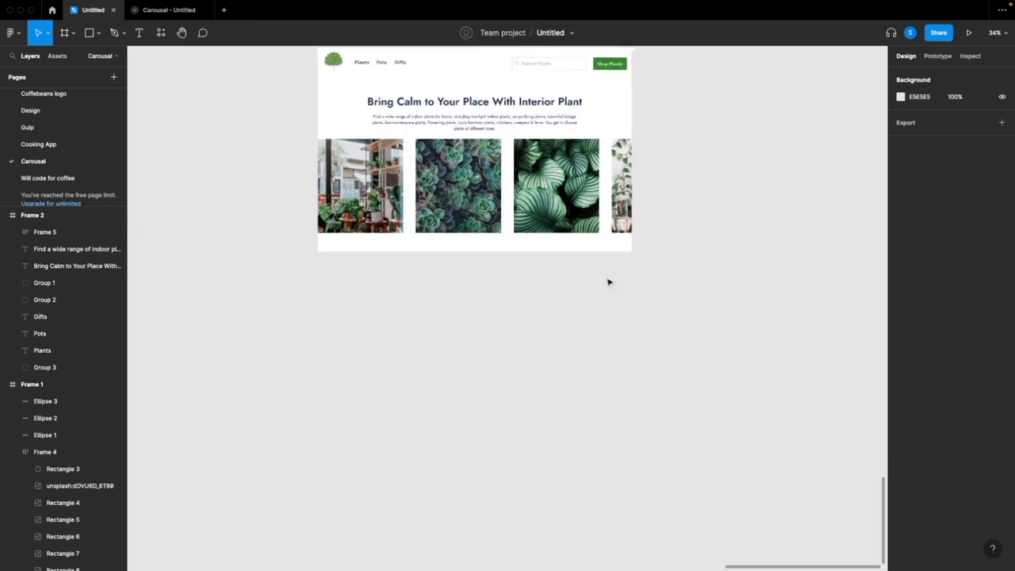
drag(498, 189, 493, 195)
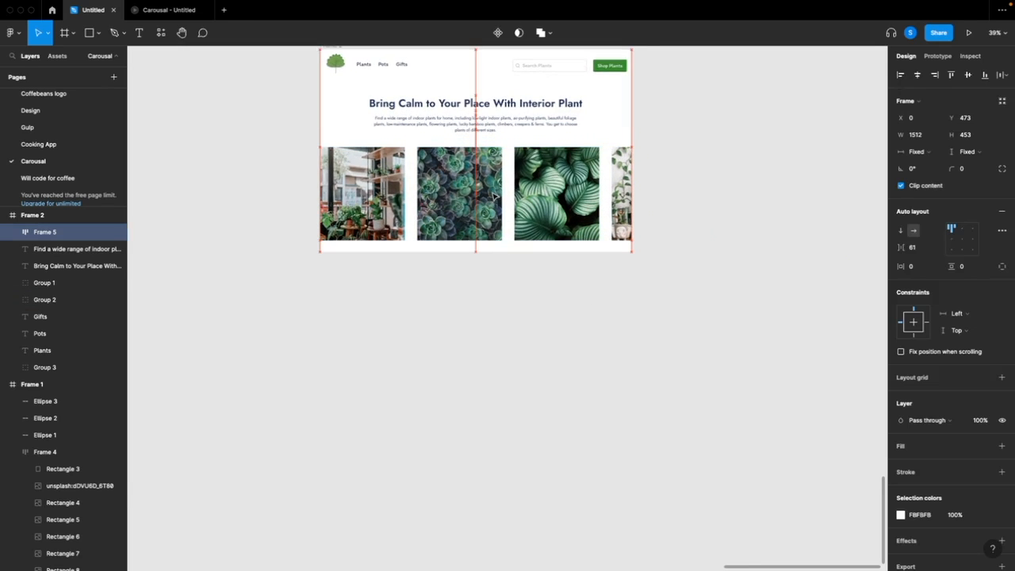
click(519, 283)
scroll(500, 283, up, 3)
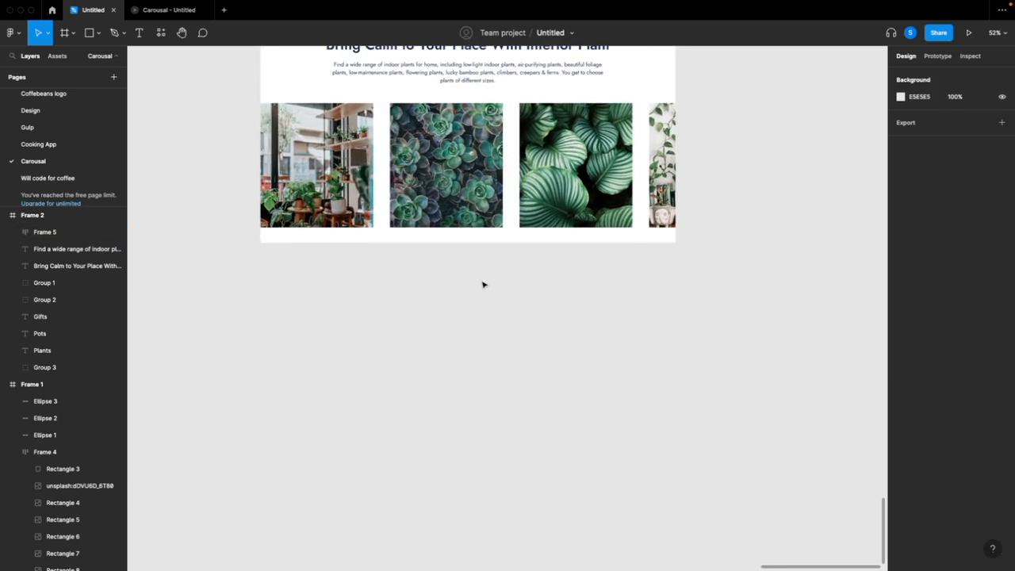
Draw a flat ellipse about 1585 × 67 across the upper edge of the photo row, overhanging Frame 2 on both sides
scroll(483, 283, up, 2)
scroll(480, 285, up, 2)
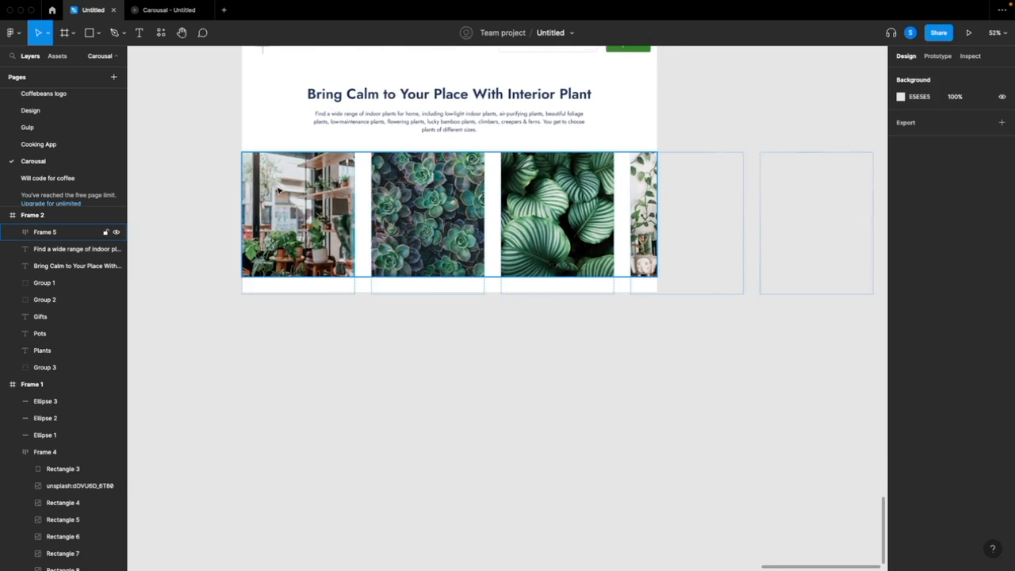
click(93, 35)
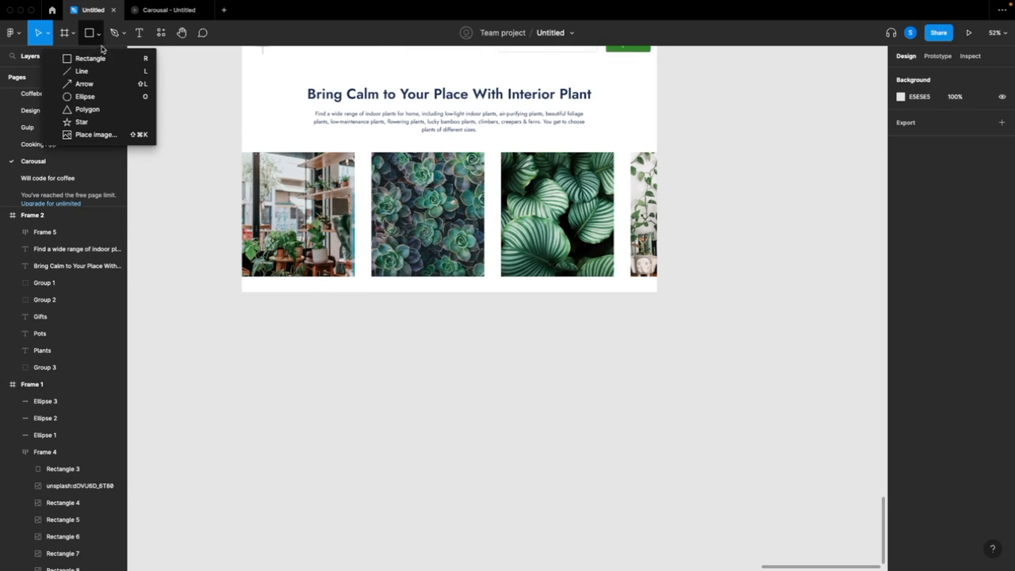
click(85, 96)
drag(241, 147, 665, 166)
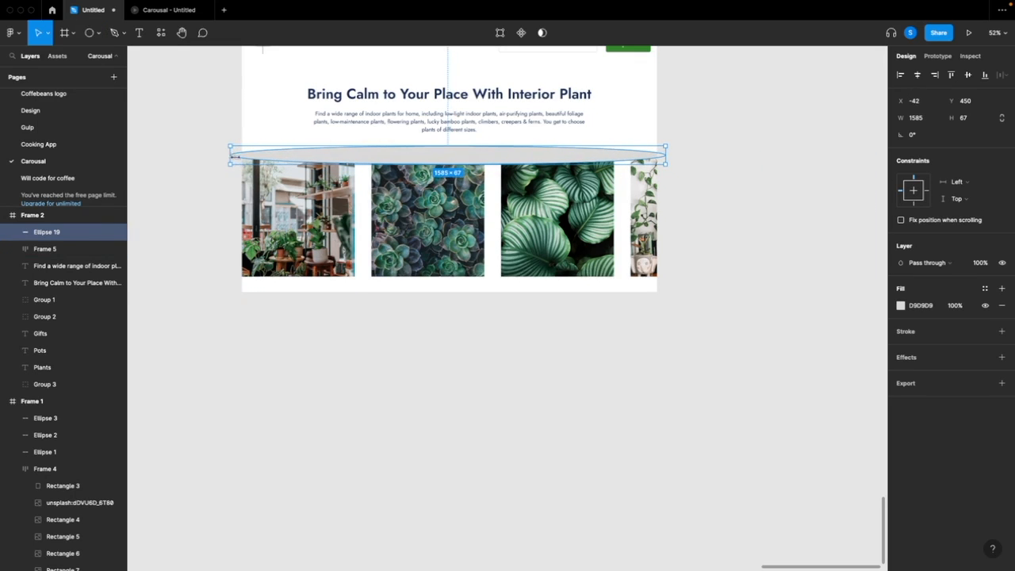
Copy the ellipse onto the photo row's lower edge at X -42, Y 882 and widen it to 1611
click(487, 306)
click(446, 159)
key(ctrl+v)
drag(446, 160, 457, 275)
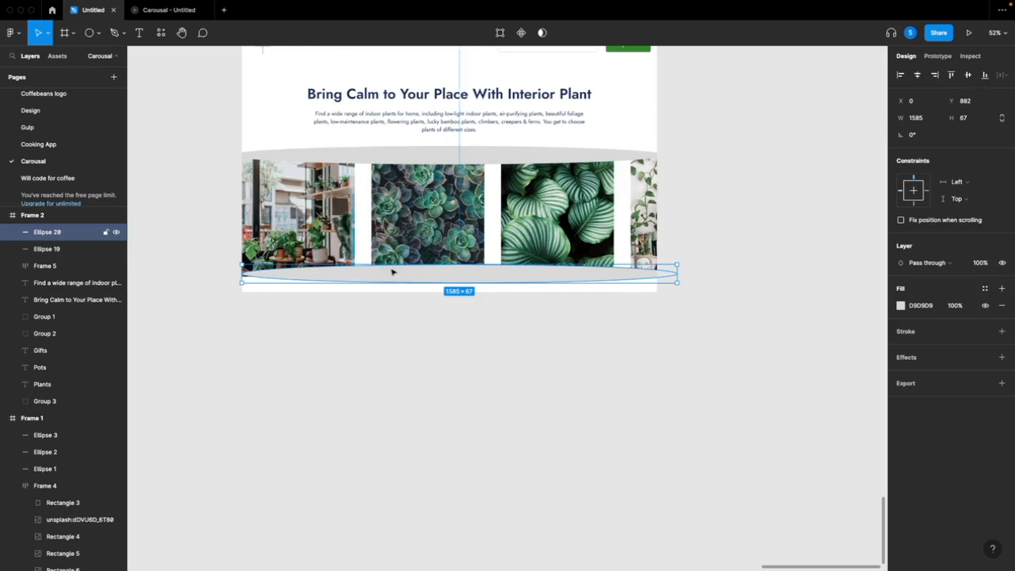
drag(242, 272, 233, 271)
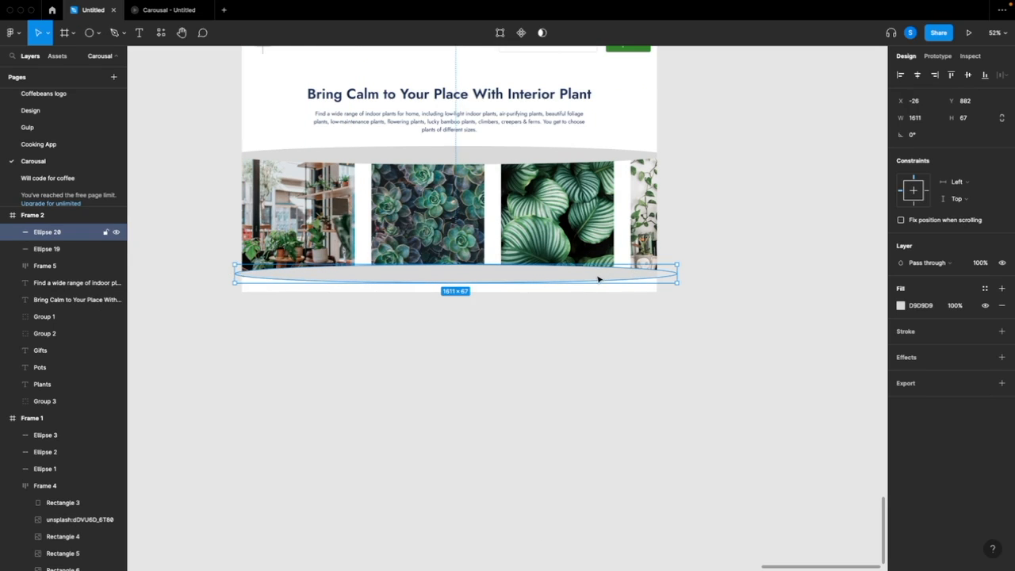
drag(596, 279, 595, 280)
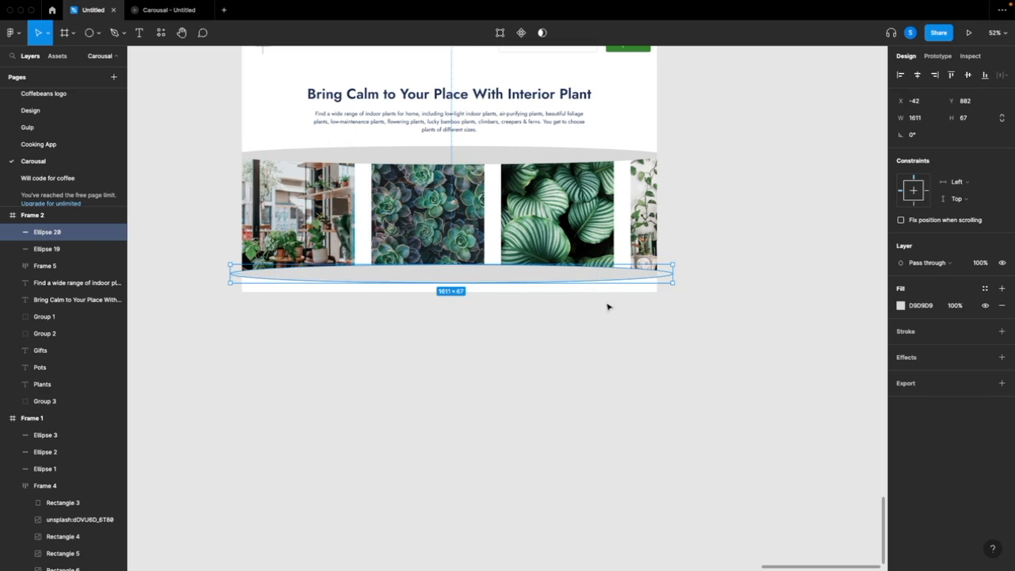
click(610, 307)
Change the fill of both ellipses to white FFFFFF
scroll(476, 318, up, 1)
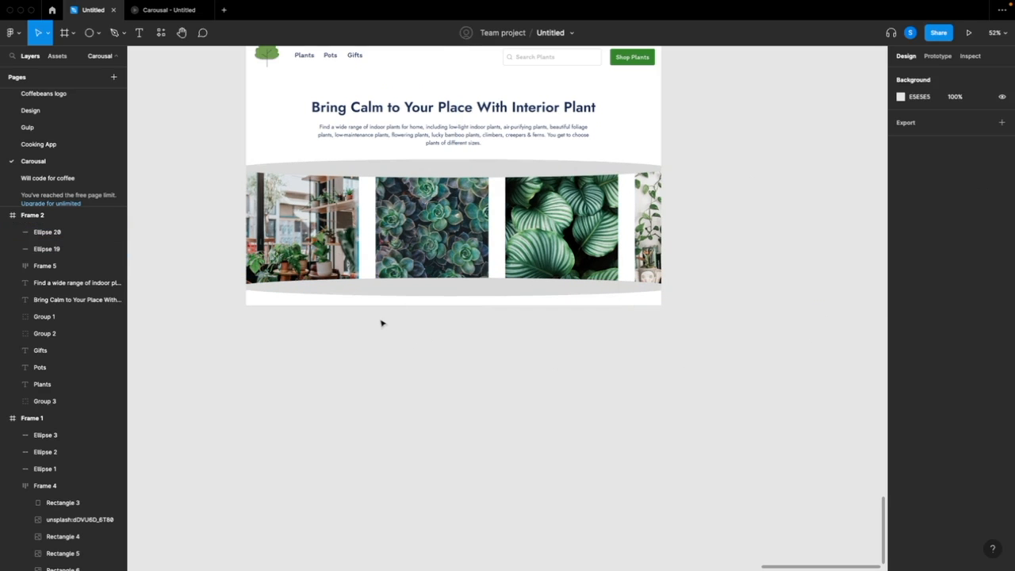
click(403, 293)
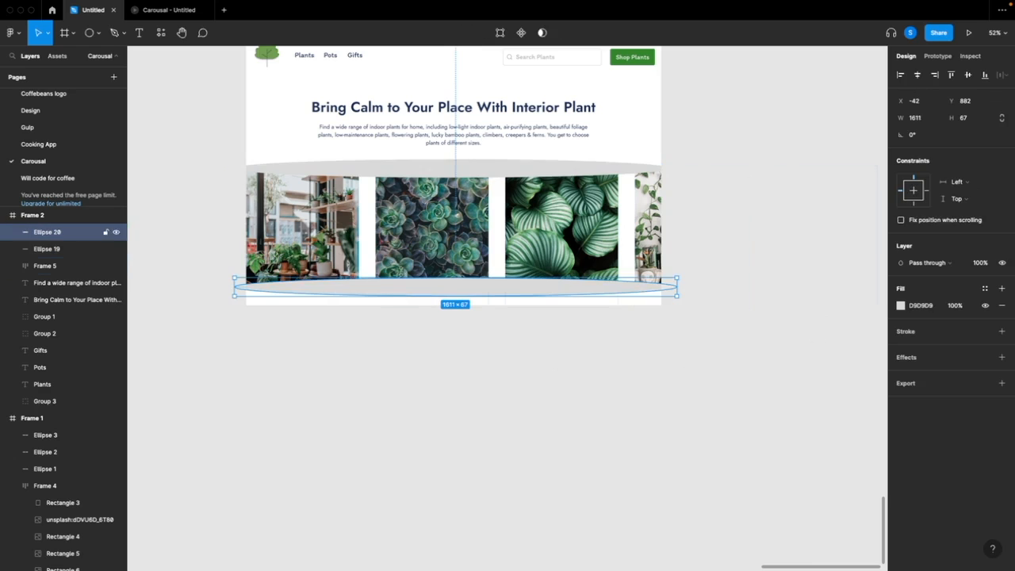
shift+click(400, 176)
click(902, 355)
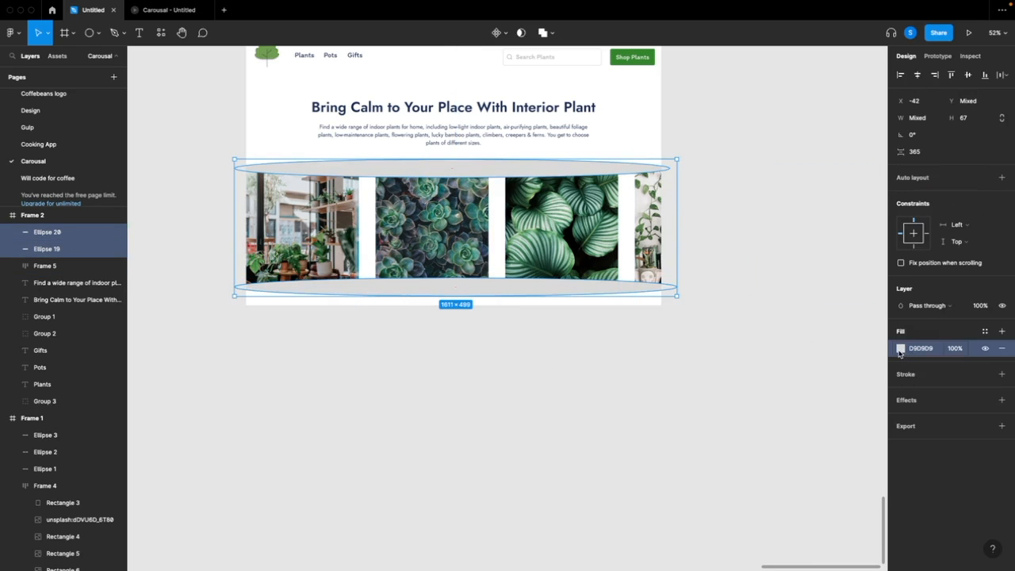
click(900, 351)
drag(773, 317, 760, 307)
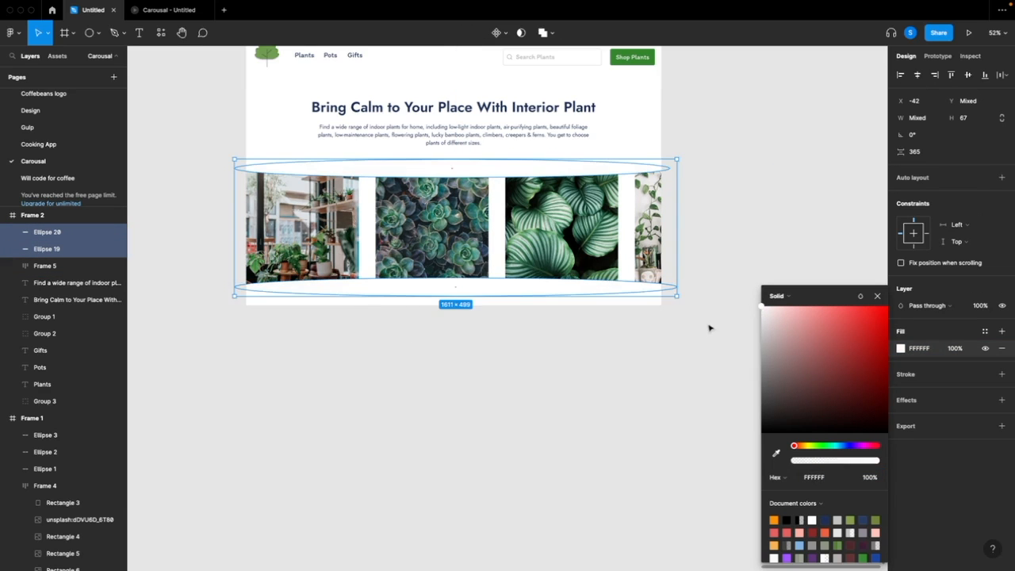
click(743, 328)
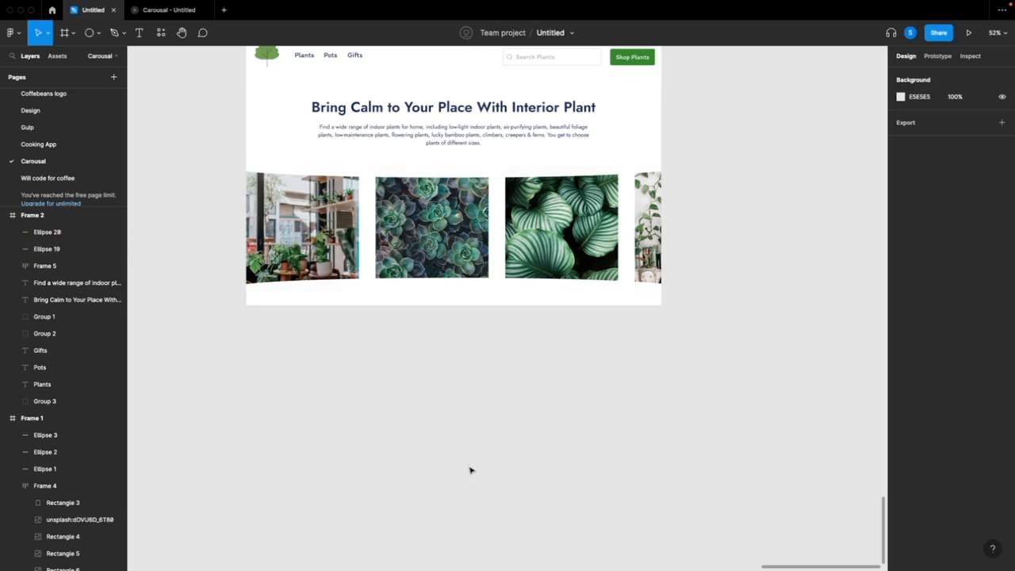
Set the photo frame's overflow scrolling to horizontal in the prototype settings
click(44, 266)
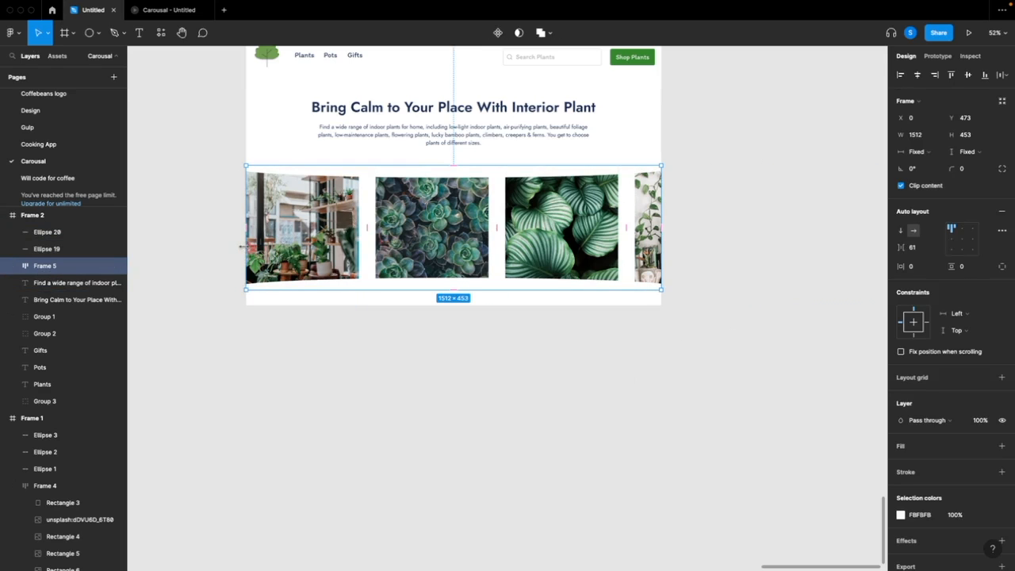
click(938, 57)
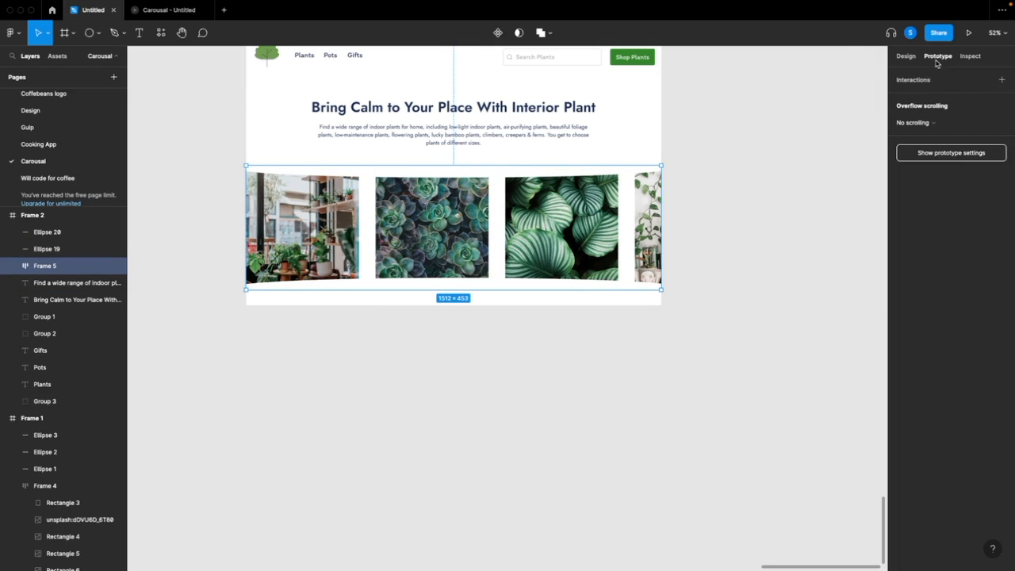
click(922, 122)
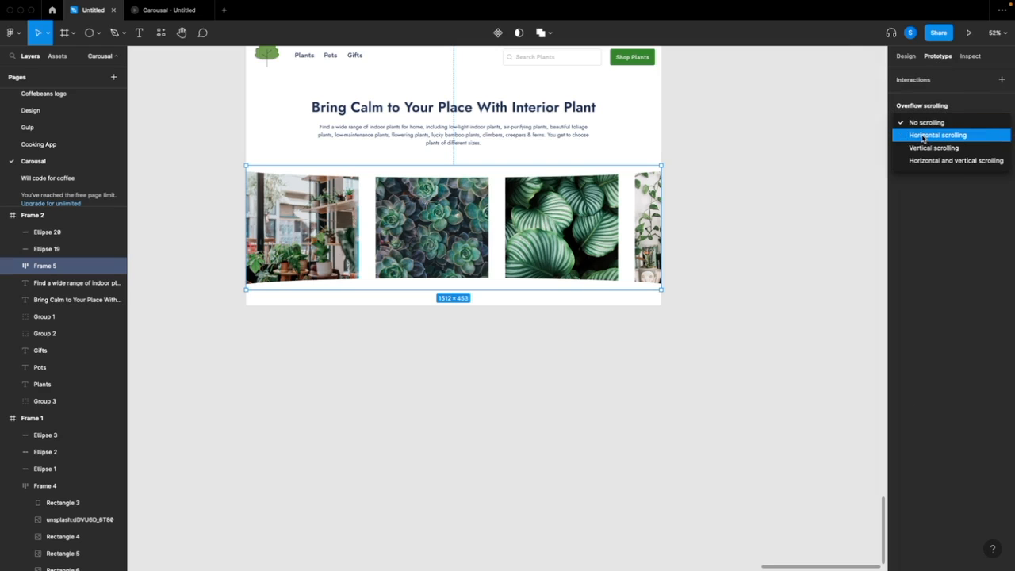
click(924, 137)
click(768, 181)
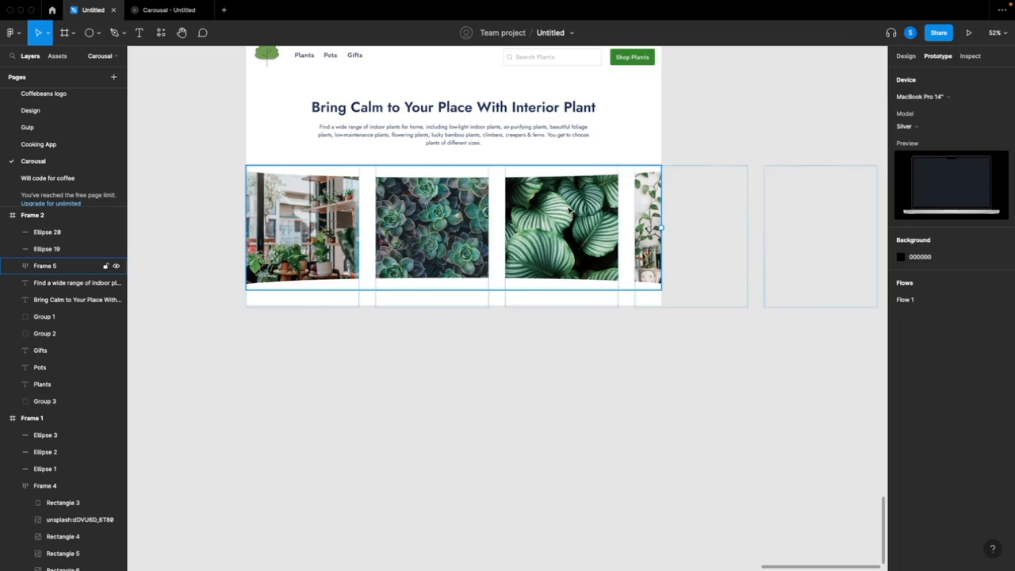
Present the prototype to preview the curved plant carousel
scroll(570, 212, up, 2)
scroll(212, 100, up, 2)
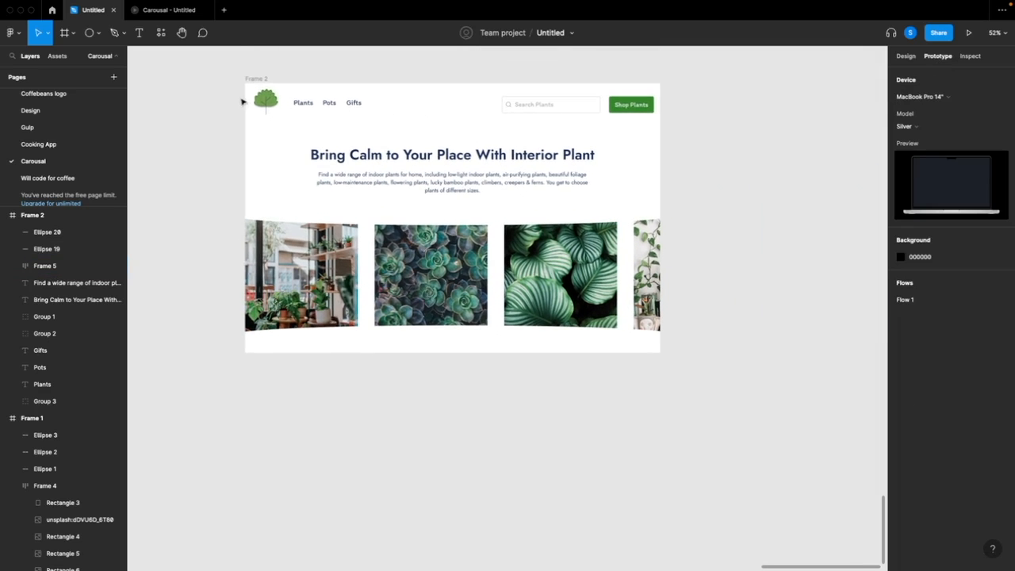
click(910, 60)
click(933, 57)
click(969, 33)
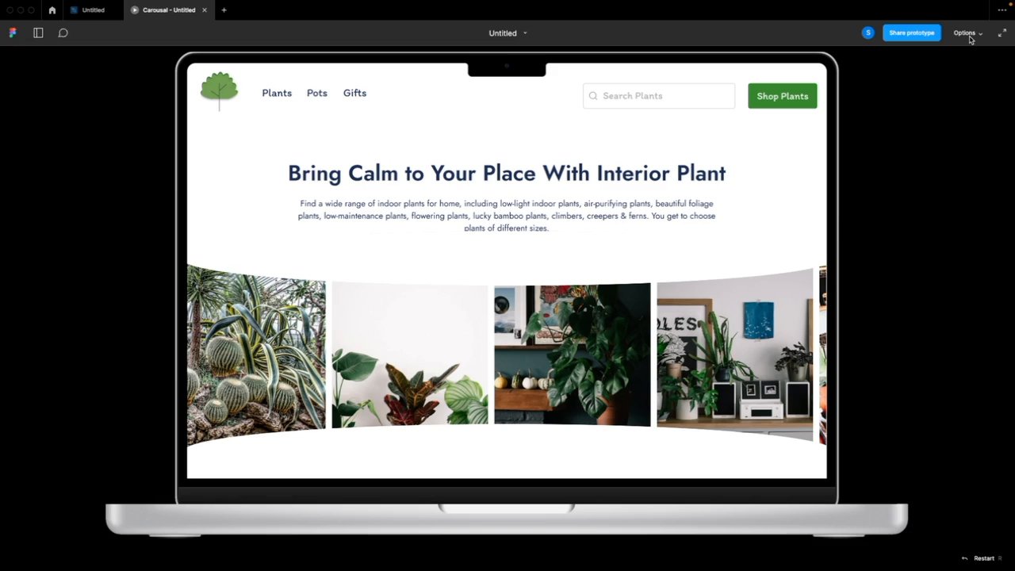